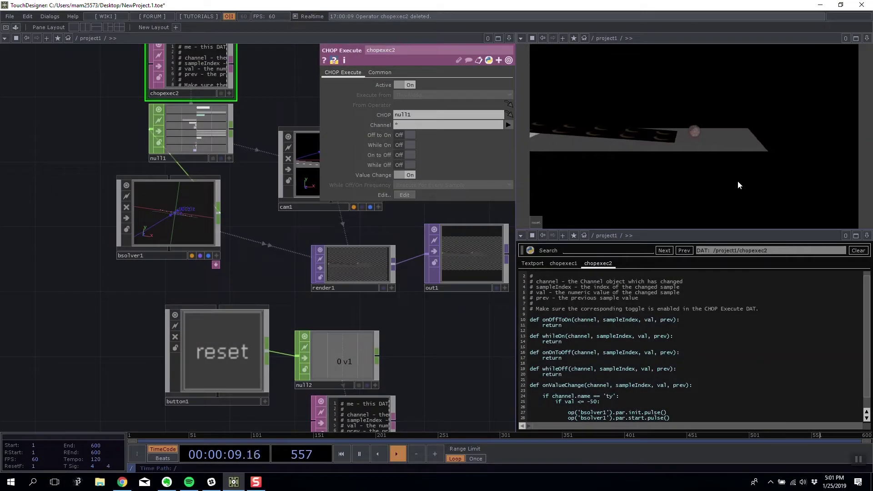
drag(209, 307, 226, 314)
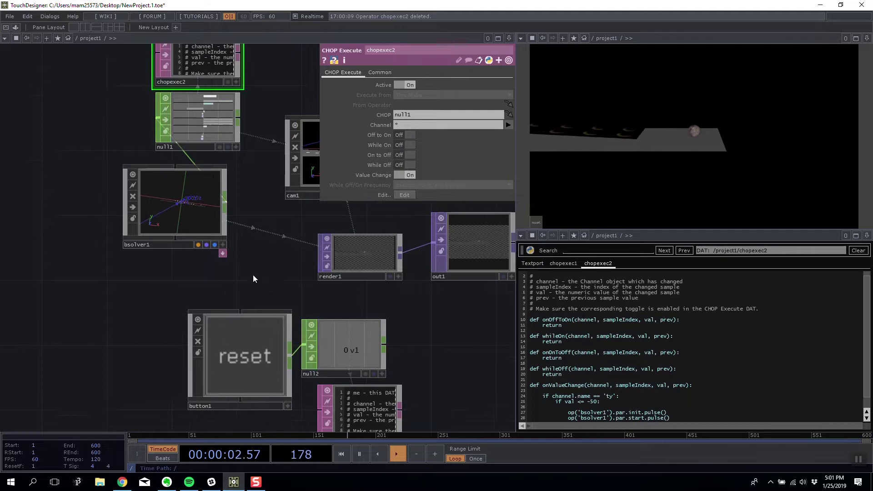
key(Tab)
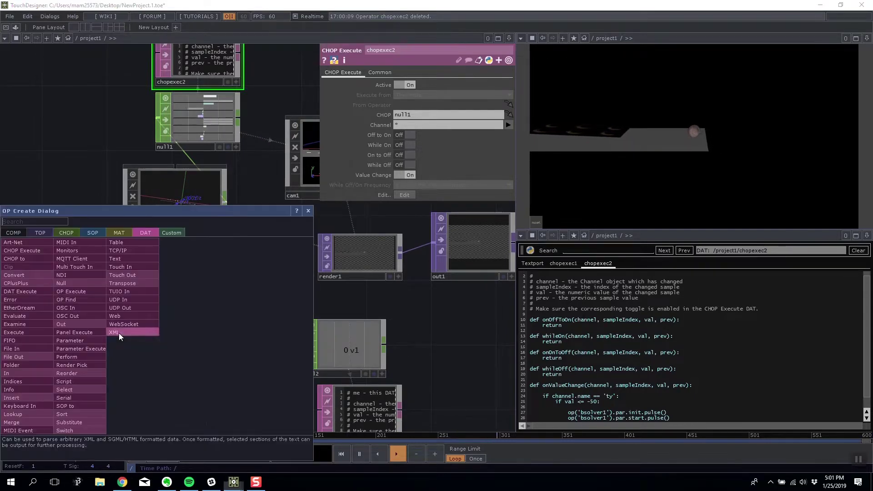
click(55, 233)
click(71, 173)
drag(121, 260, 157, 172)
Duplicate the reset button together with its connected null and CHOP Execute, placing the copies below the original group.
right_drag(136, 238, 397, 281)
drag(175, 368, 67, 350)
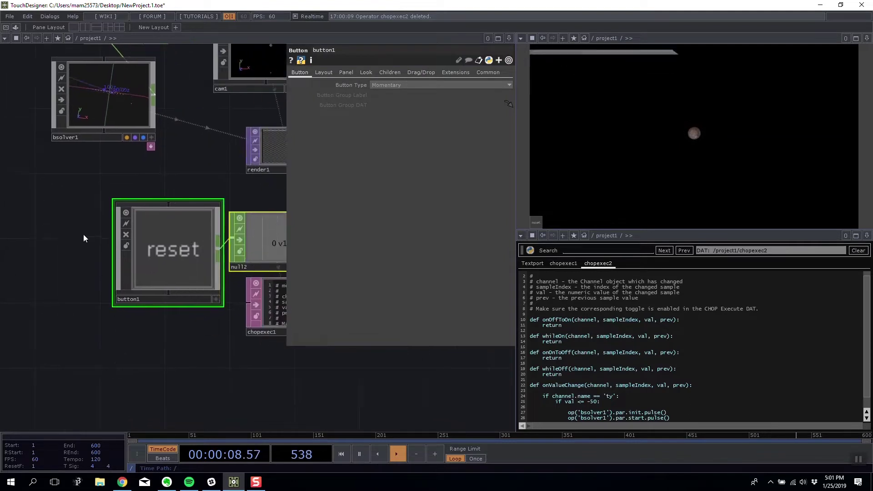
right_drag(53, 204, 266, 354)
key(ctrl+c)
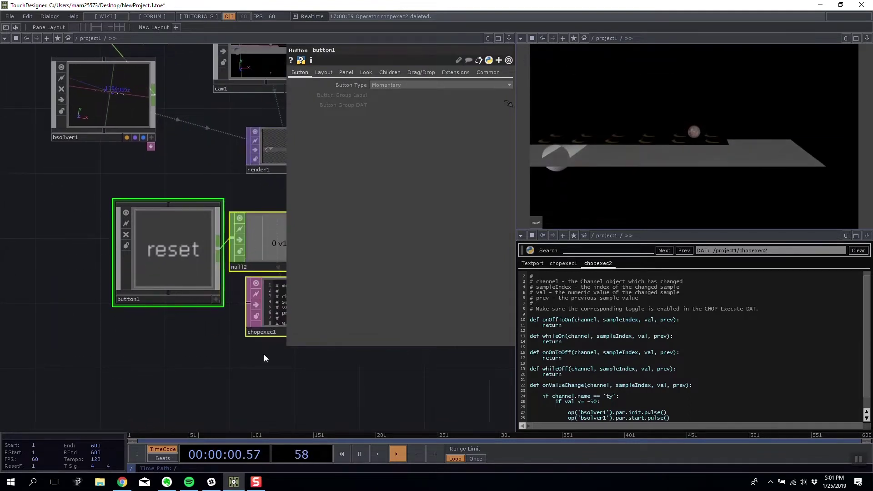
key(ctrl+v)
drag(191, 370, 79, 373)
drag(160, 325, 308, 249)
drag(228, 298, 130, 280)
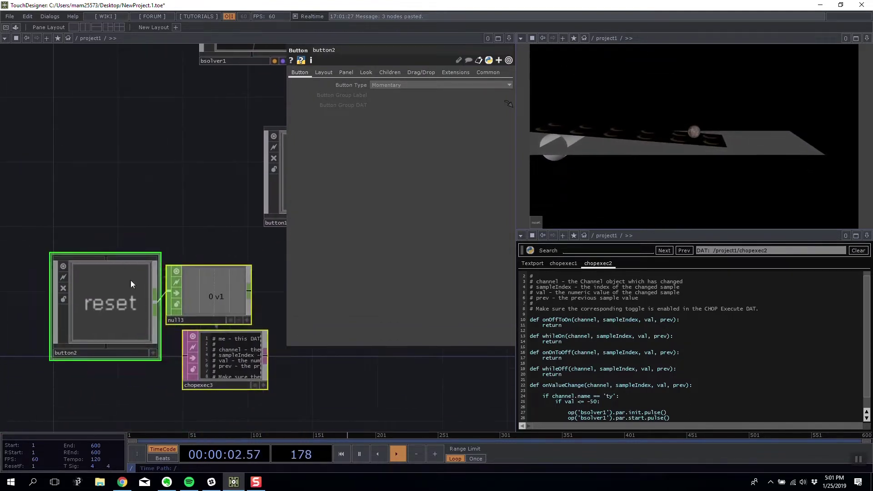
Change the text of the bg operator inside the copied button2 to "play" and return to the project1 network.
click(192, 184)
key(i)
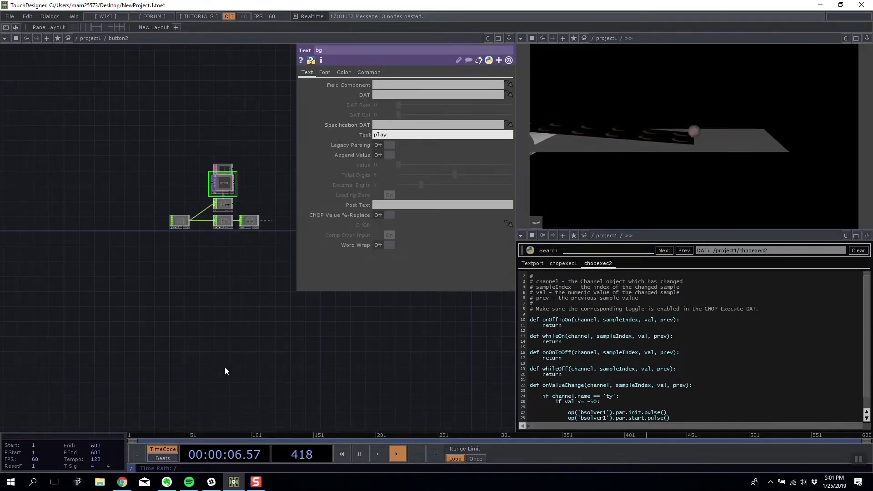
key(u)
key(p)
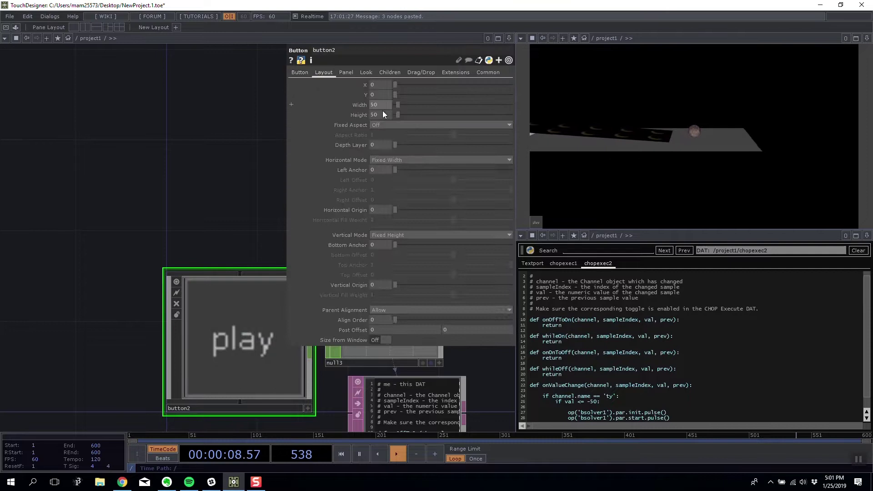
Set the play button's width to 314 and height to 97, and position it at X 471, Y 133.
mouse_move(397, 107)
mouse_down()
mouse_move(418, 110)
mouse_move(423, 86)
mouse_move(404, 94)
mouse_up()
click(684, 175)
drag(278, 185, 214, 159)
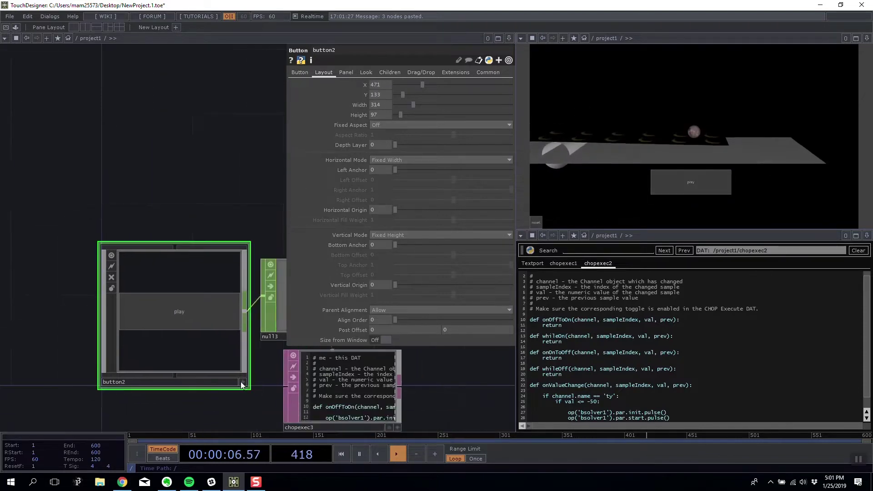
Look inside bsolver1 at impulseforce1 to find the scripting name of its Pulse Force parameter.
drag(154, 179, 108, 203)
middle_drag(107, 203, 180, 200)
middle_drag(185, 141, 107, 176)
drag(23, 166, 145, 262)
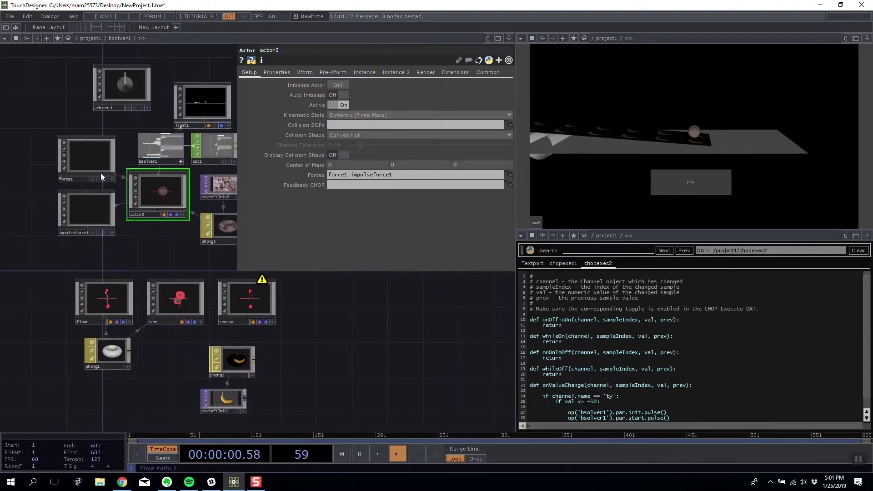
click(96, 220)
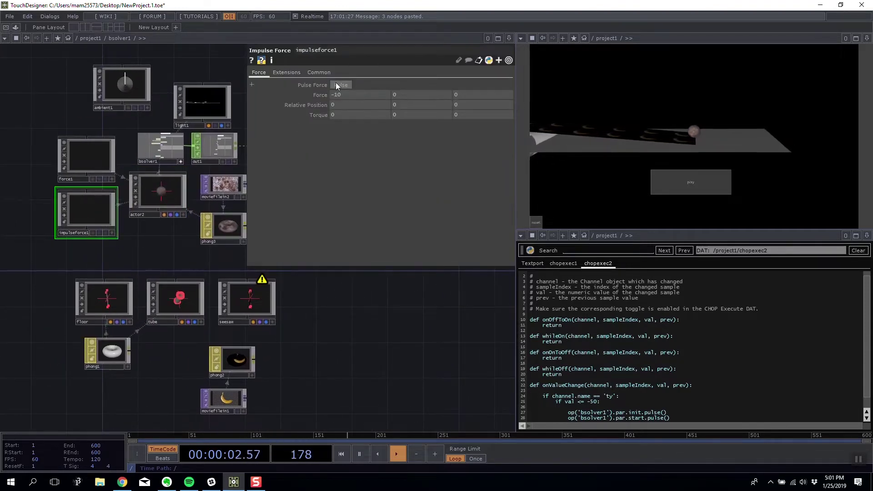
drag(209, 414, 185, 312)
scroll(186, 311, down, 5)
scroll(187, 307, up, 6)
drag(97, 126, 125, 190)
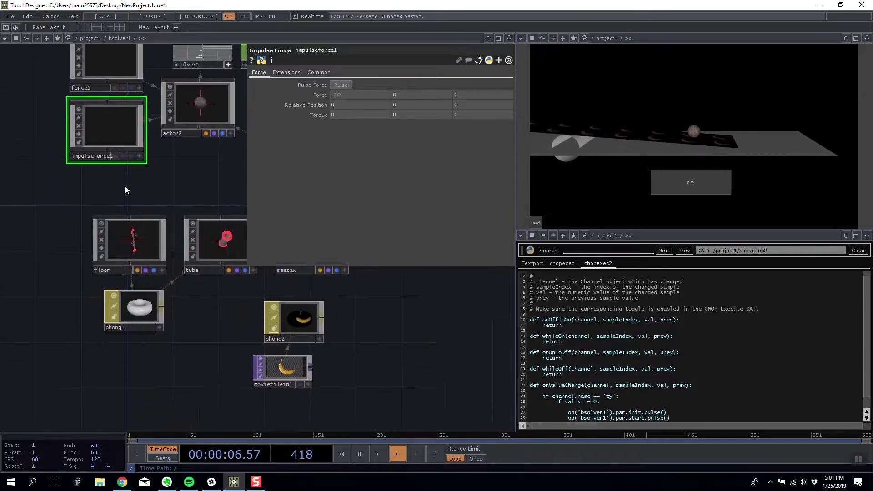
scroll(255, 337, down, 5)
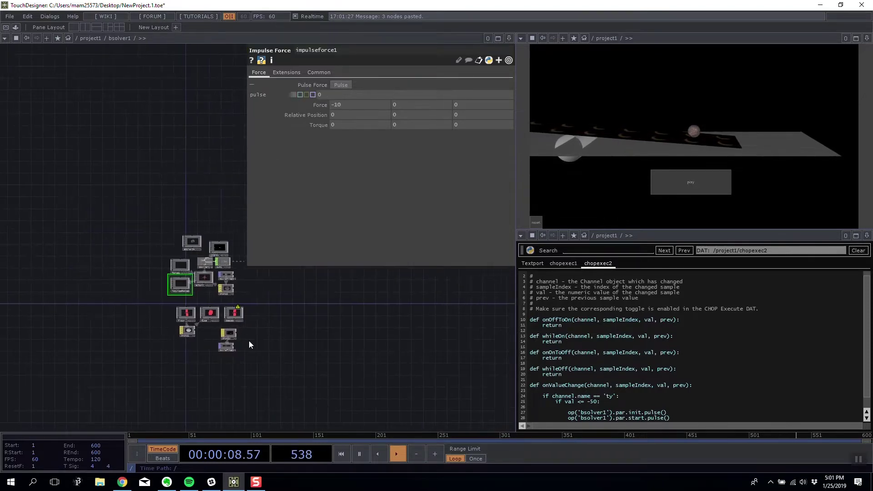
scroll(249, 345, down, 3)
drag(99, 214, 74, 89)
scroll(139, 88, down, 3)
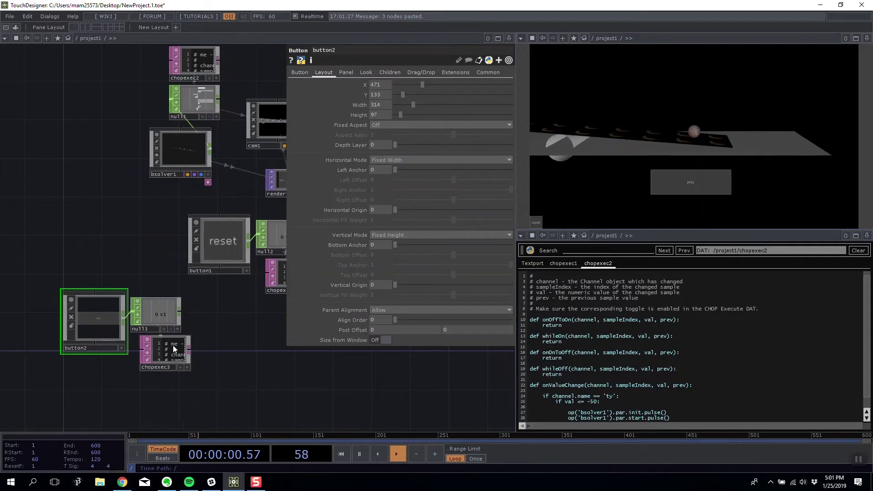
Replace the two bsolver1 lines in the chopexec3 script with op('bsolver1/impulseforce1').par.pulse.pulse().
right_click(175, 348)
click(214, 364)
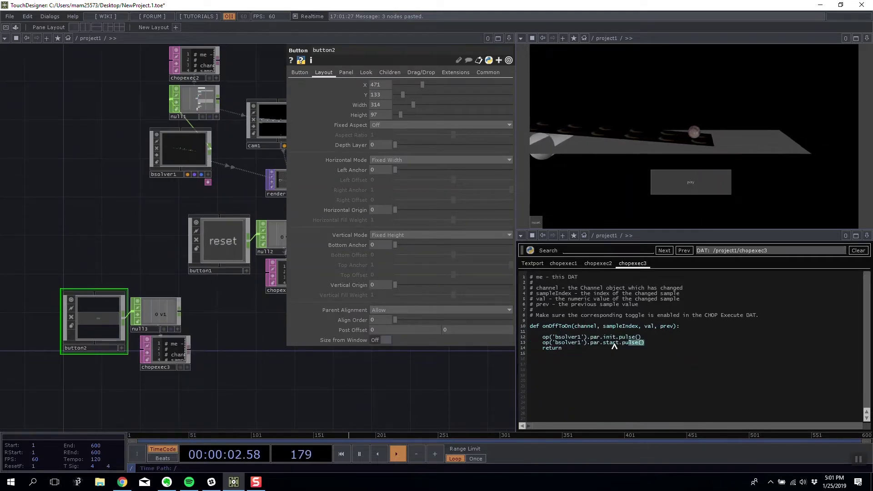
drag(614, 347, 531, 342)
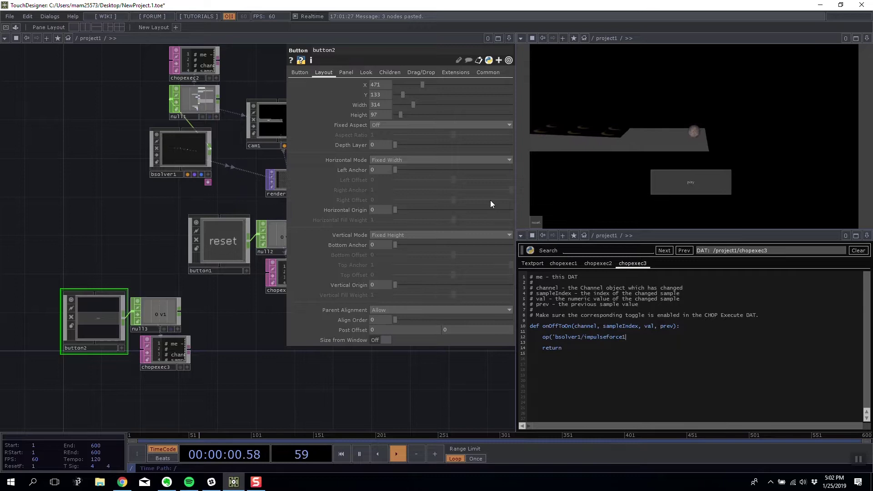
text(.par.pulse)
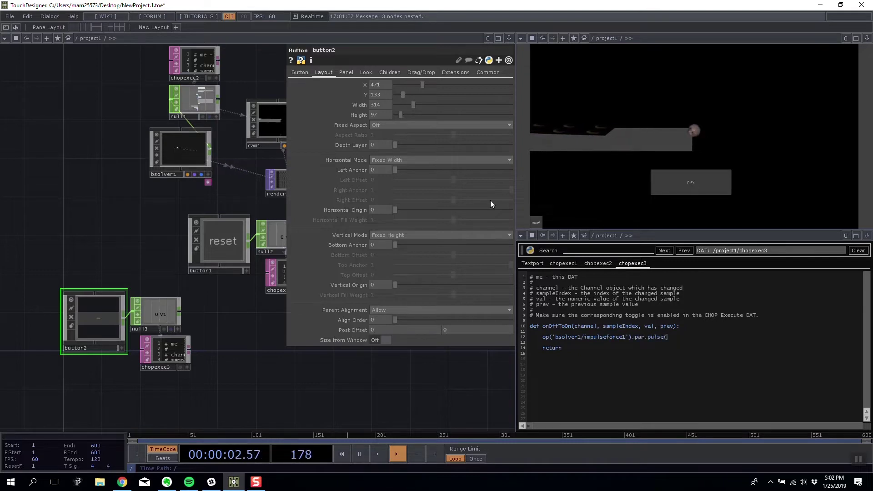
text(.pulse())
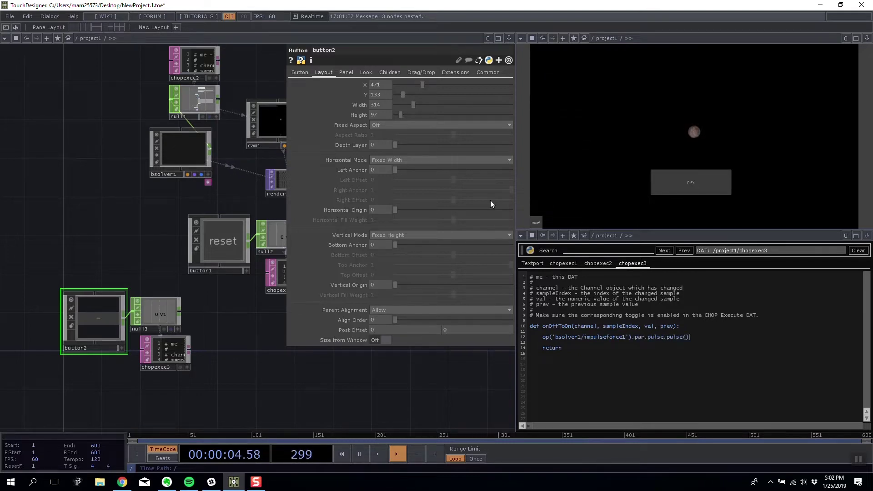
Test the play and reset buttons in the panel preview by firing impulses on the ball and restarting the simulation.
drag(371, 385, 241, 392)
click(681, 186)
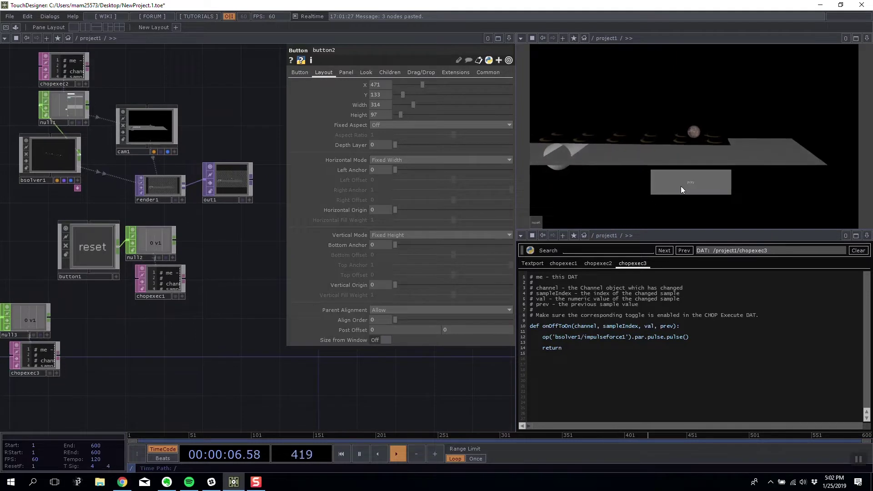
drag(242, 340, 295, 329)
click(536, 222)
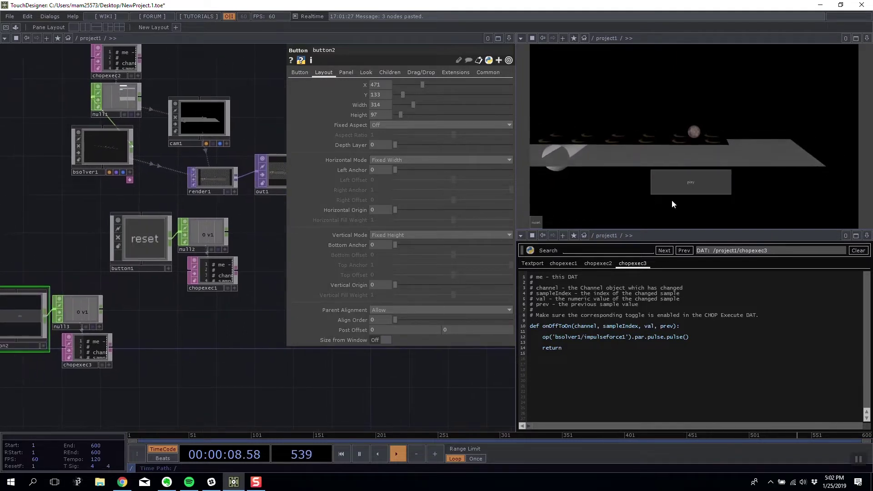
click(692, 187)
click(692, 186)
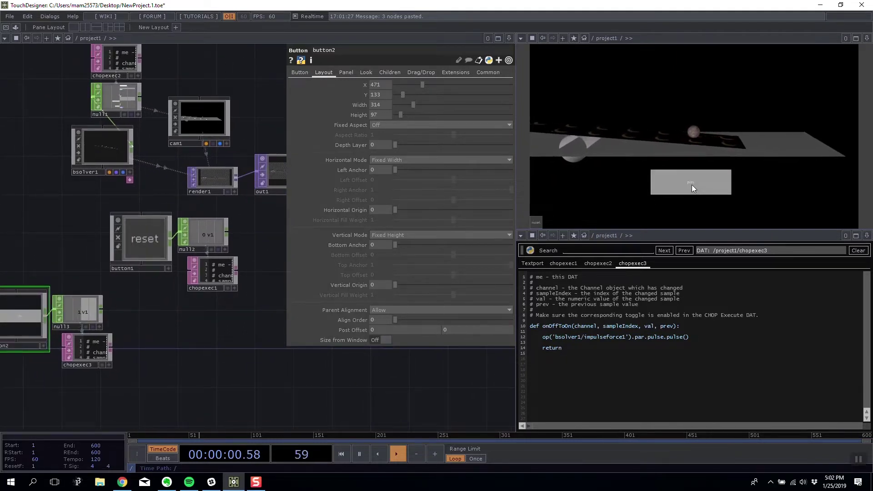
click(692, 185)
click(694, 184)
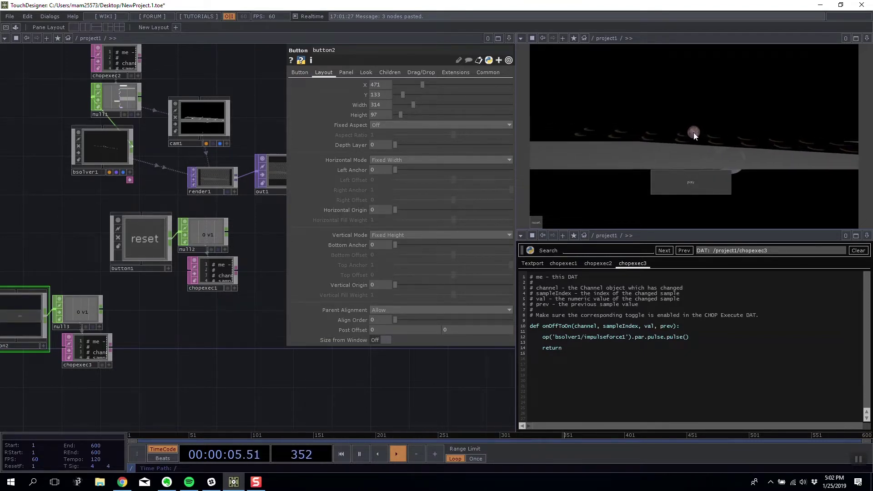
click(686, 186)
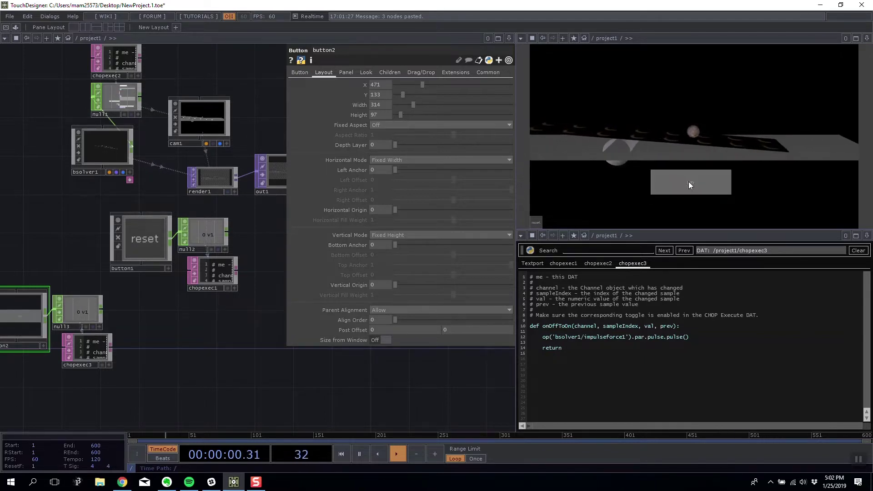
click(538, 222)
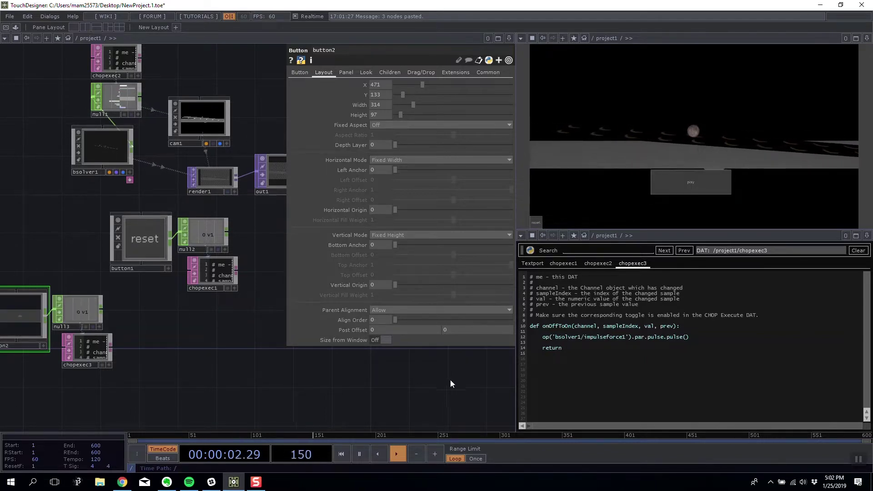
Duplicate the floor actor inside bsolver1 and place the copy just below phong1.
drag(346, 370, 273, 370)
drag(193, 253, 254, 317)
scroll(91, 201, up, 5)
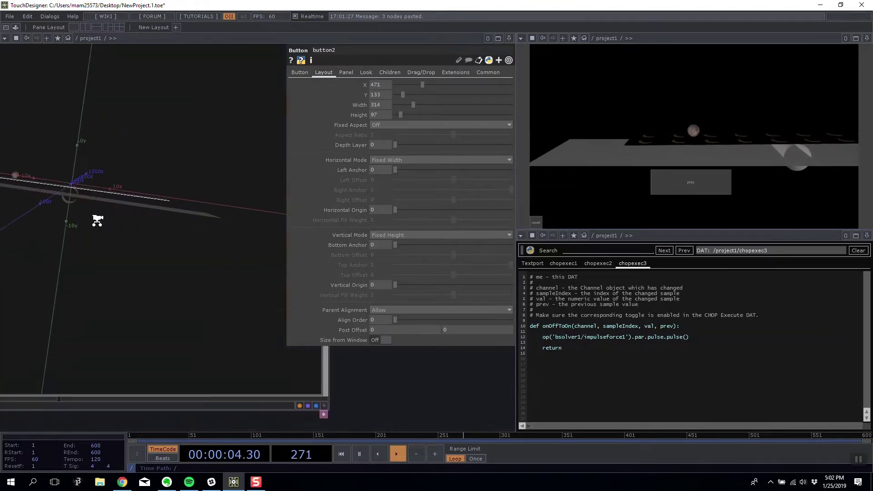
drag(150, 262, 172, 132)
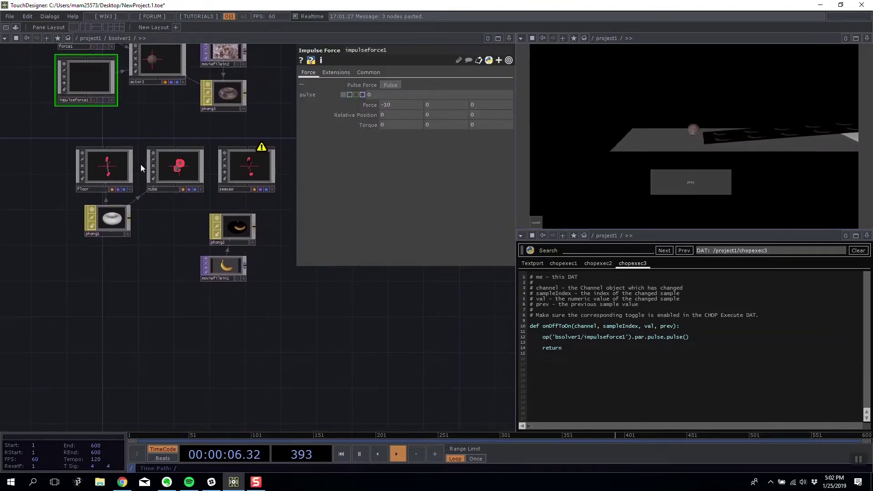
click(127, 169)
key(ctrl+c)
key(ctrl+v)
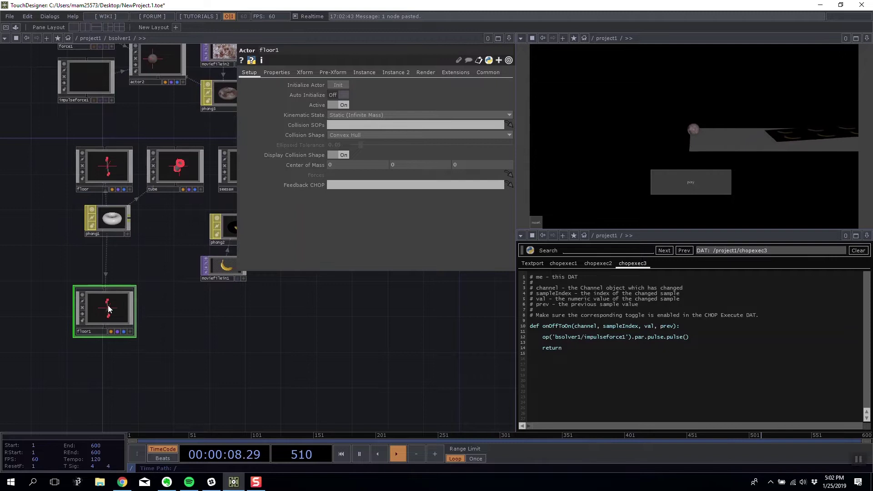
click(107, 280)
drag(108, 287, 107, 278)
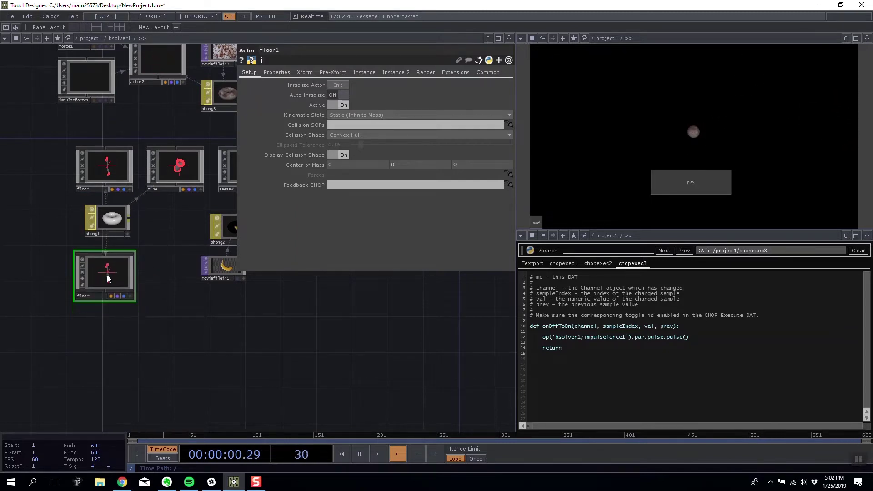
Switch the panel preview pane to a Geometry Viewer showing the seesaw scene.
drag(358, 352, 258, 383)
click(520, 39)
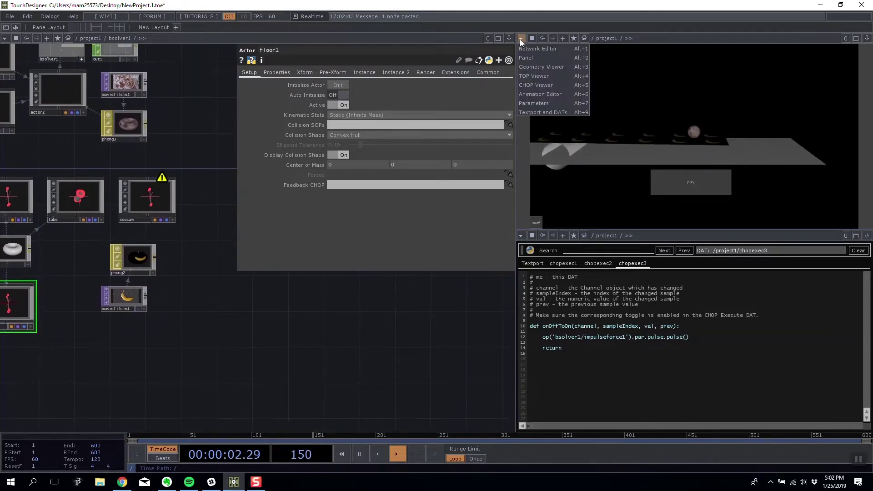
click(535, 67)
mouse_move(653, 128)
mouse_down()
mouse_move(653, 102)
mouse_move(643, 140)
mouse_up()
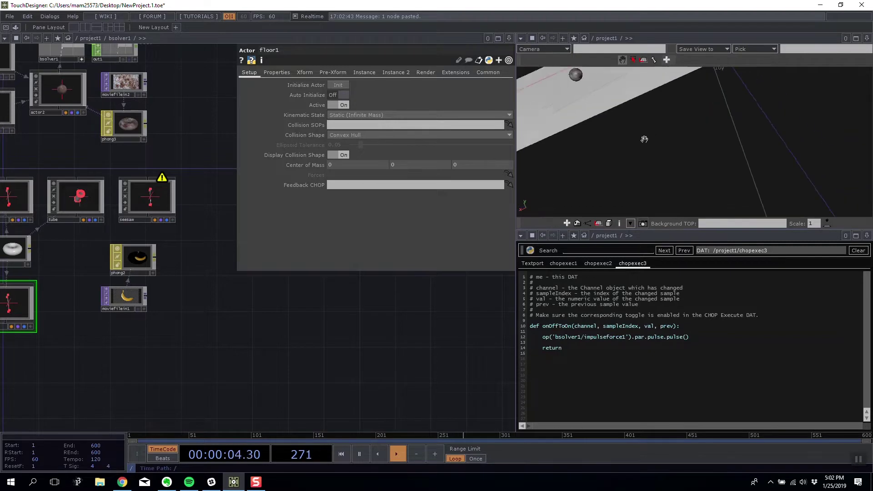
middle_drag(643, 140, 618, 170)
right_drag(708, 90, 731, 112)
right_click(732, 111)
click(751, 101)
drag(744, 105, 679, 123)
middle_drag(662, 149, 629, 131)
right_drag(629, 131, 724, 136)
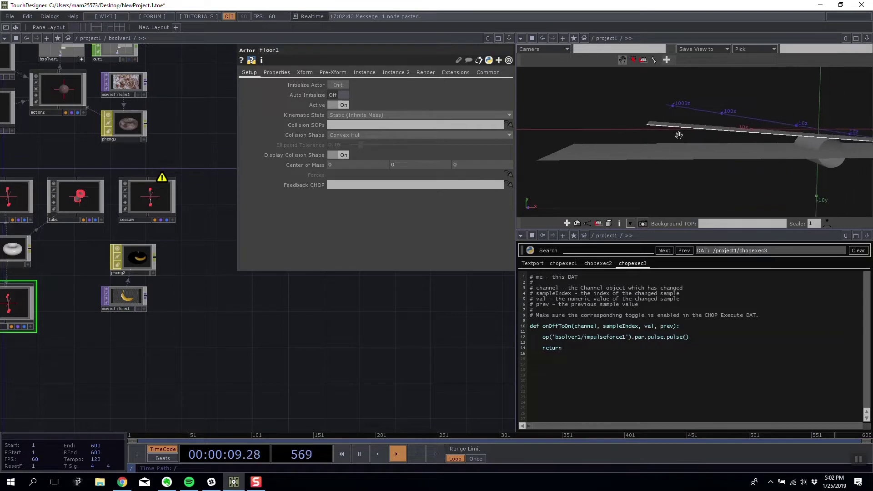
Replace the geometry inside floor1 with a Box SOP and turn on its render and display flags.
drag(230, 323, 423, 312)
key(i)
scroll(202, 291, up, 3)
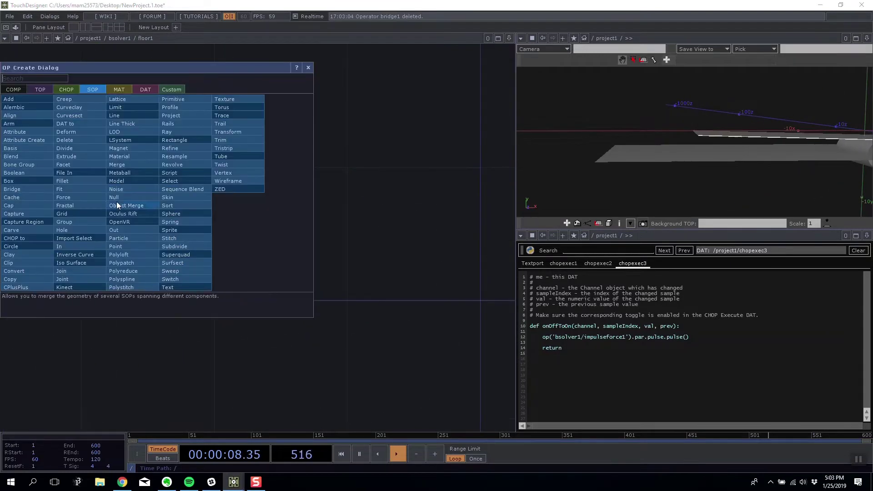
click(27, 179)
click(172, 186)
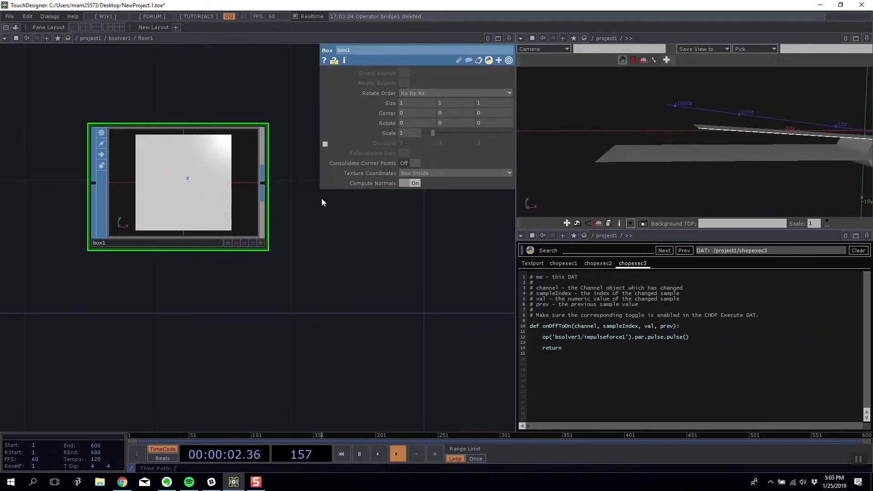
click(245, 243)
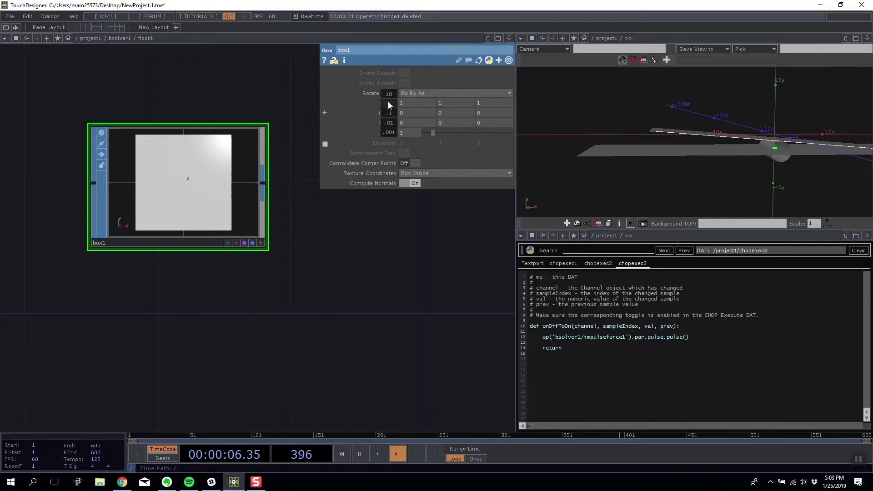
Set the size of box1 to 11 on all three axes and its center X to -32.
middle_drag(389, 103, 410, 104)
drag(664, 171, 628, 178)
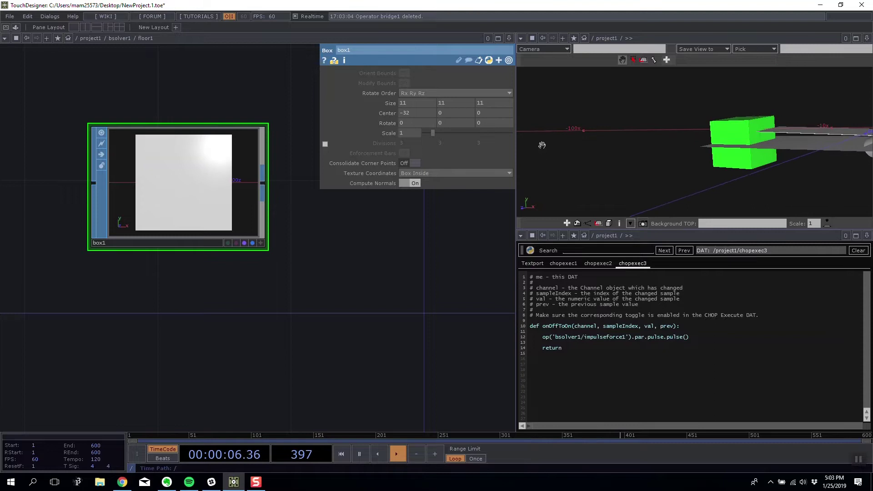
drag(542, 145, 678, 150)
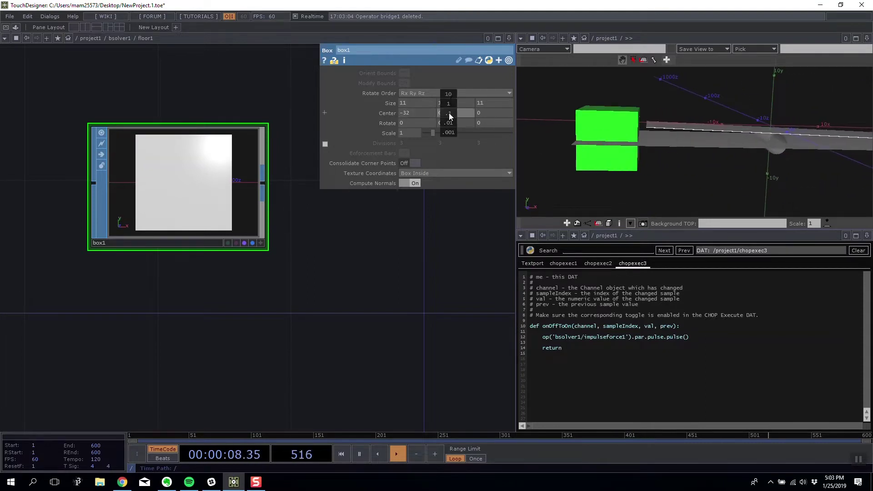
Reduce box1's Z size to 7.5 and shift its center Z to 4.
mouse_move(453, 106)
middle_down()
mouse_move(413, 97)
mouse_move(419, 118)
mouse_move(465, 94)
middle_up()
middle_drag(504, 103, 503, 89)
middle_drag(466, 113, 496, 114)
drag(628, 169, 735, 93)
middle_drag(479, 103, 486, 85)
drag(612, 115, 647, 113)
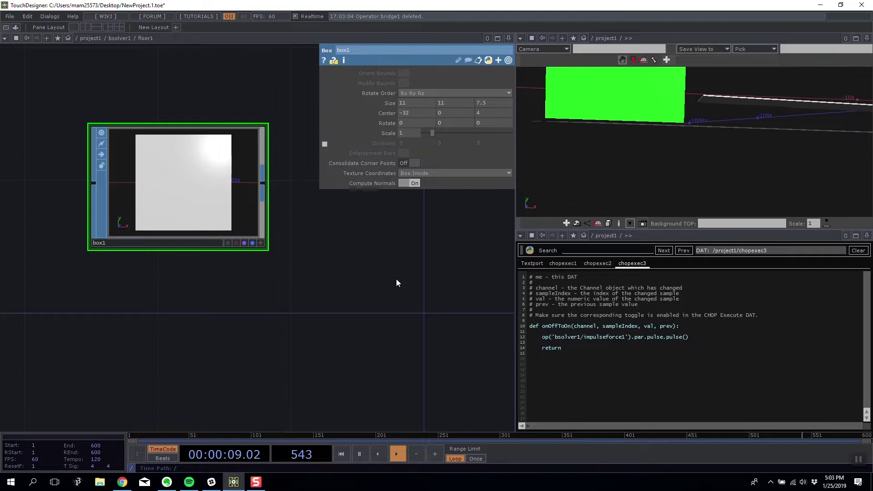
Turn off box1's render and display flags, and assign ./box1 as the collision SOP of the floor1 actor.
click(245, 243)
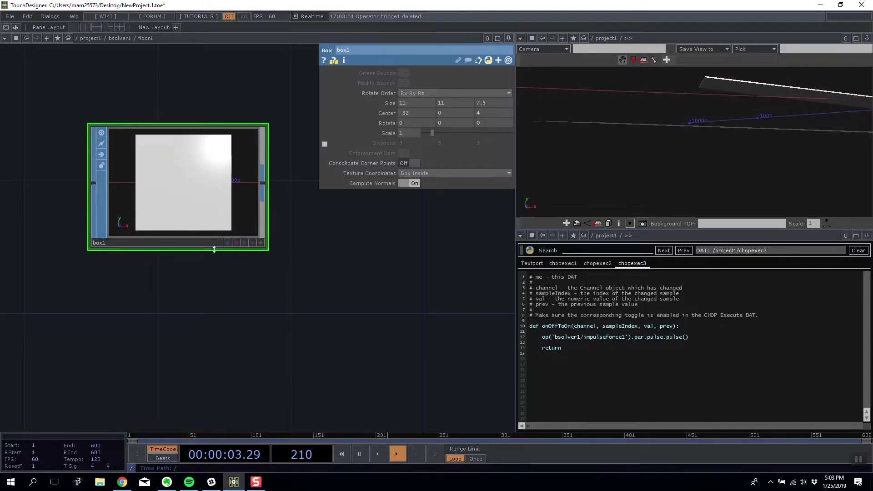
scroll(222, 213, down, 4)
scroll(247, 238, down, 5)
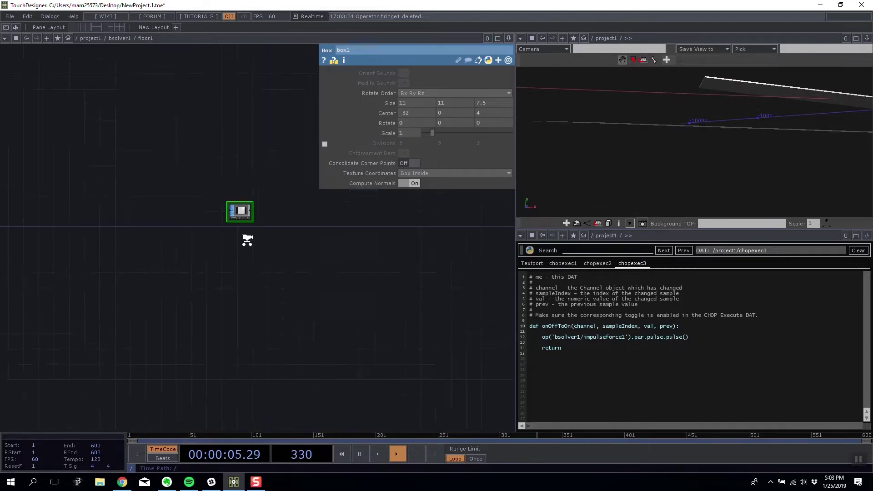
drag(295, 330, 164, 325)
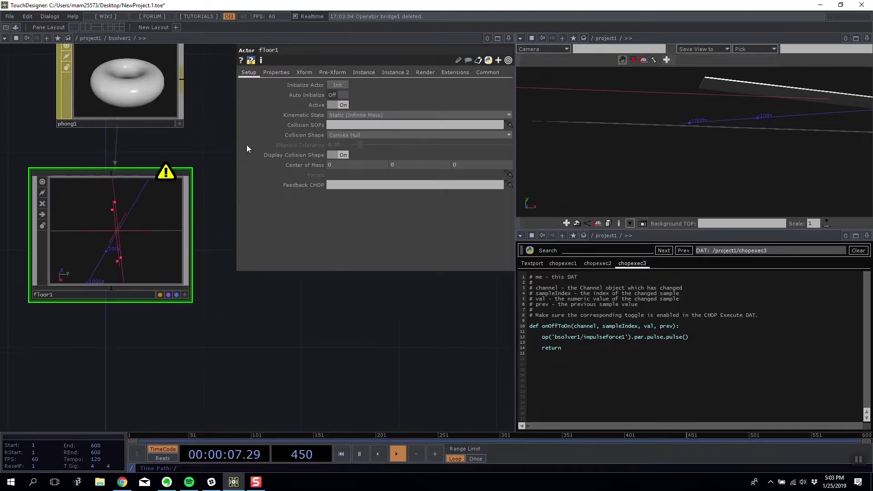
mouse_move(168, 173)
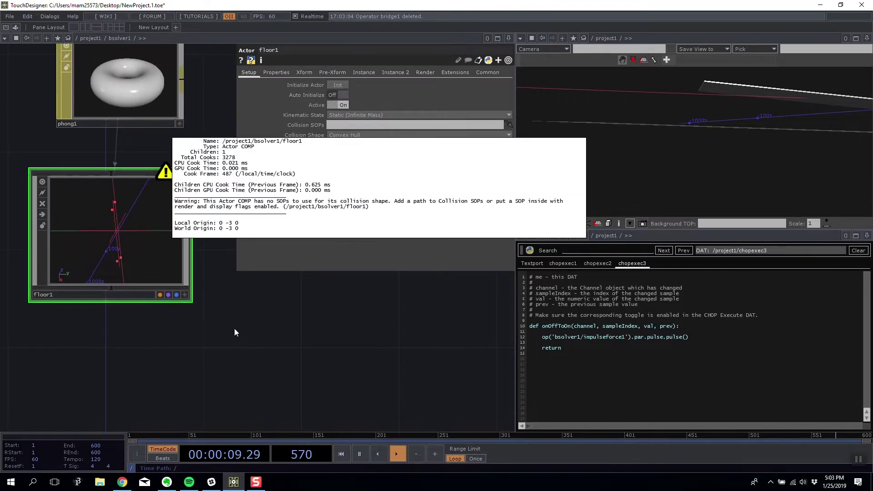
click(335, 126)
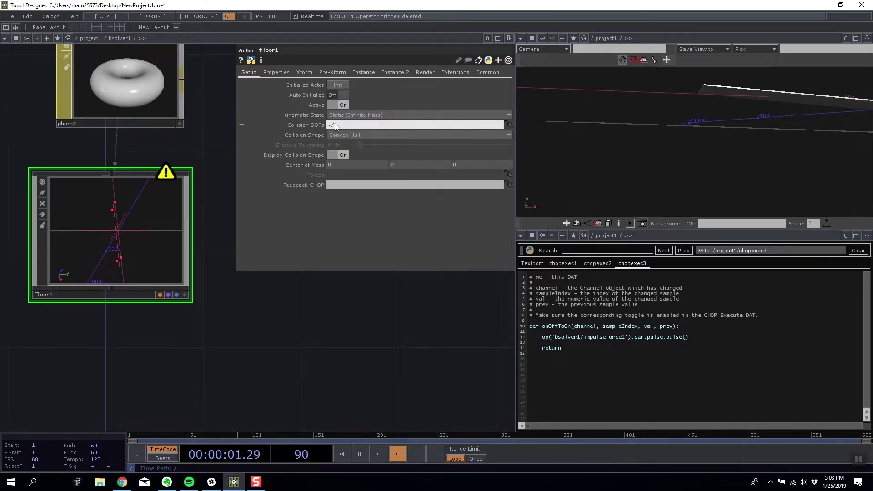
text(./box1)
key(Return)
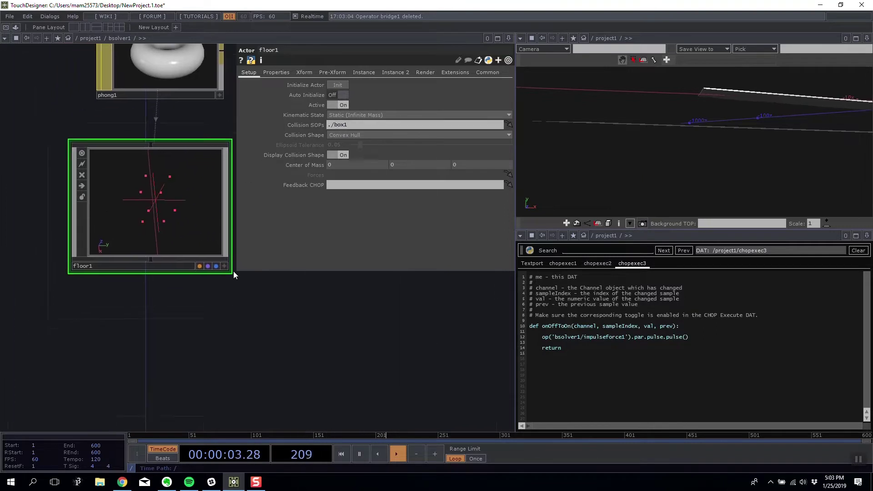
Examine the box collision shape from several angles in floor1's node viewer.
drag(153, 230, 160, 208)
click(224, 271)
drag(223, 269, 132, 270)
drag(119, 228, 104, 207)
drag(212, 182, 227, 183)
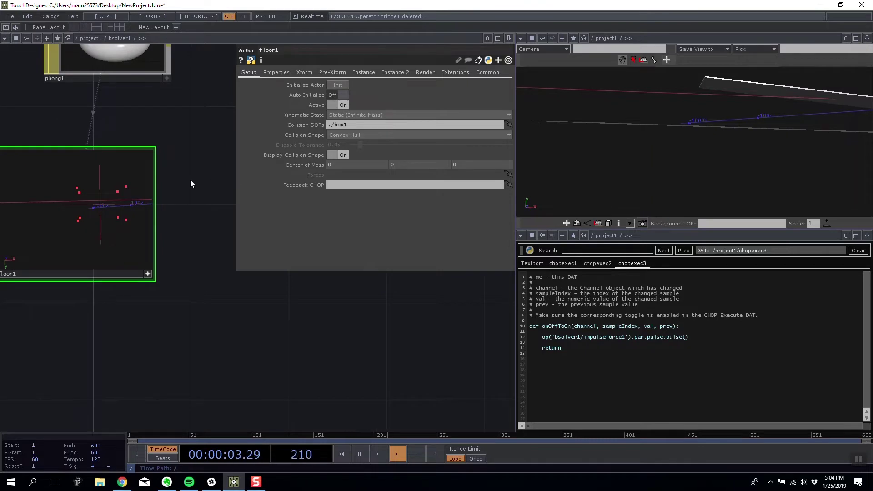
Add a Bullet Solver CHOP below the floor1 actor inside bsolver1.
key(Tab)
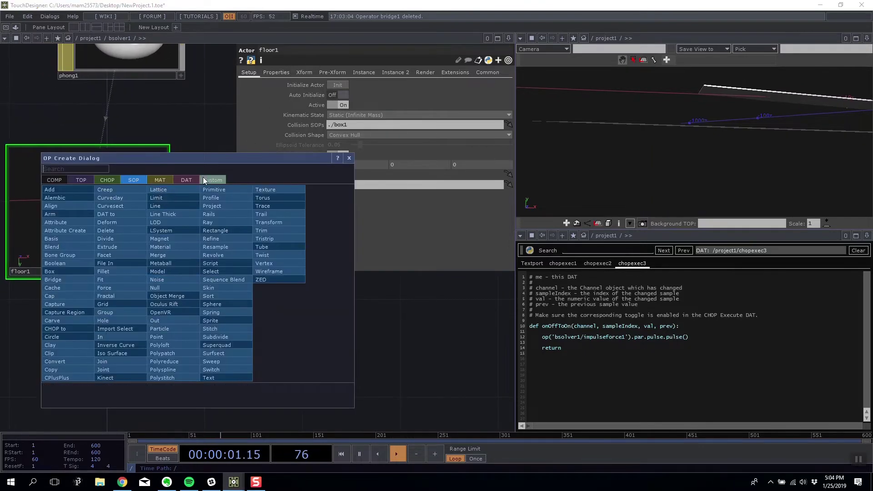
click(110, 181)
click(206, 143)
key(Tab)
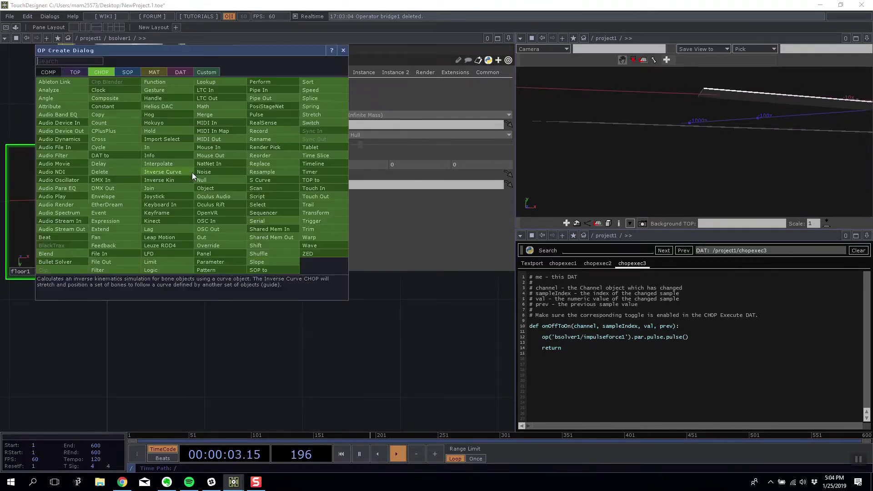
key(Escape)
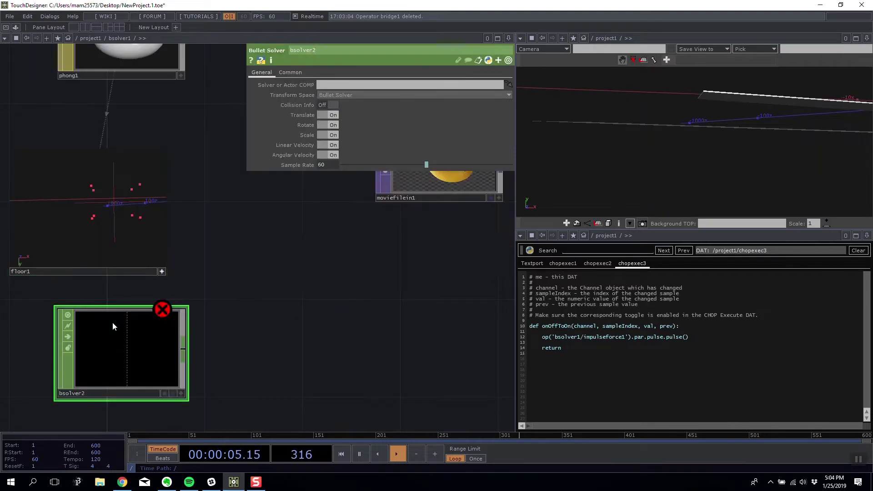
Assign floor1 as the Solver or Actor COMP of the bsolver2 CHOP.
scroll(162, 272, up, 3)
scroll(164, 284, down, 3)
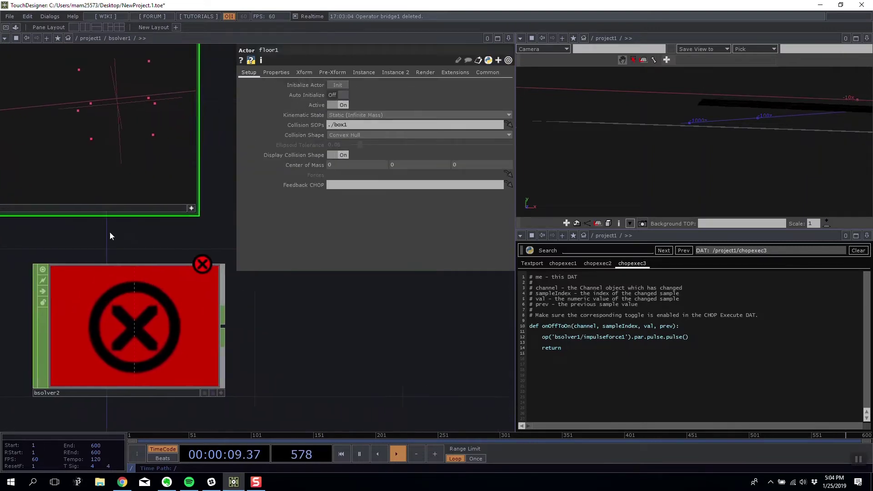
drag(111, 236, 63, 232)
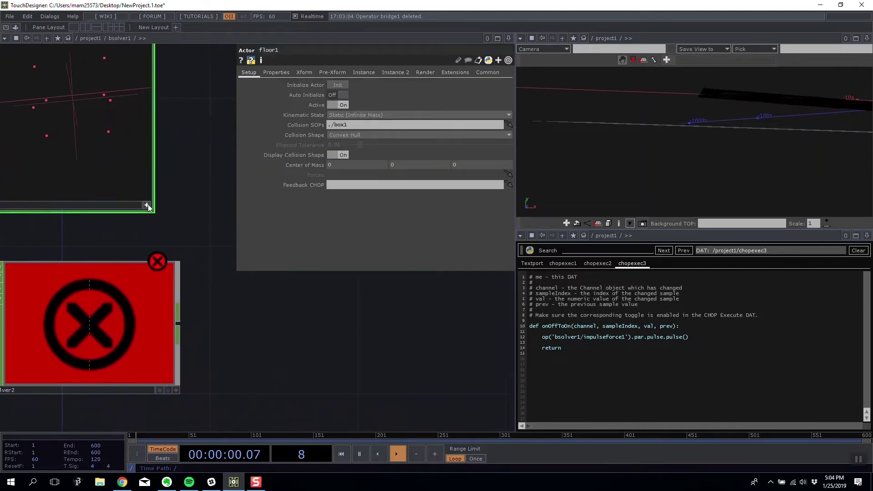
drag(148, 207, 133, 281)
drag(194, 287, 226, 221)
click(158, 267)
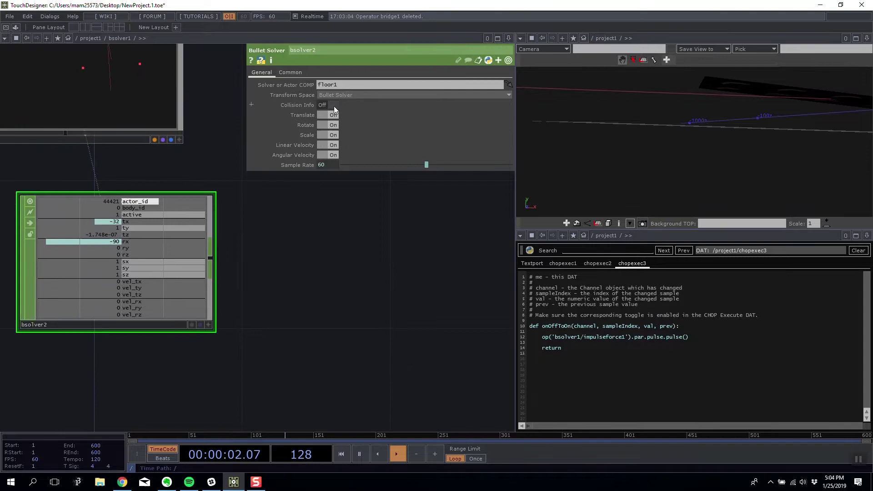
Enable Collision Info on bsolver2 and disable its translate, rotate, scale, linear velocity and angular velocity channels.
click(333, 105)
click(333, 115)
click(333, 125)
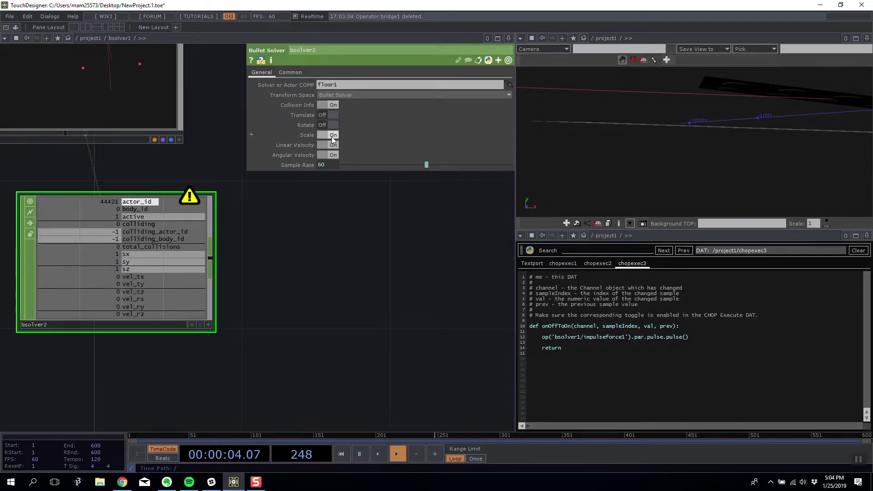
click(334, 135)
click(333, 145)
click(333, 156)
Check the warning on bsolver2 and enable Perform Contact Test on the parent bsolver1 component.
scroll(191, 268, up, 2)
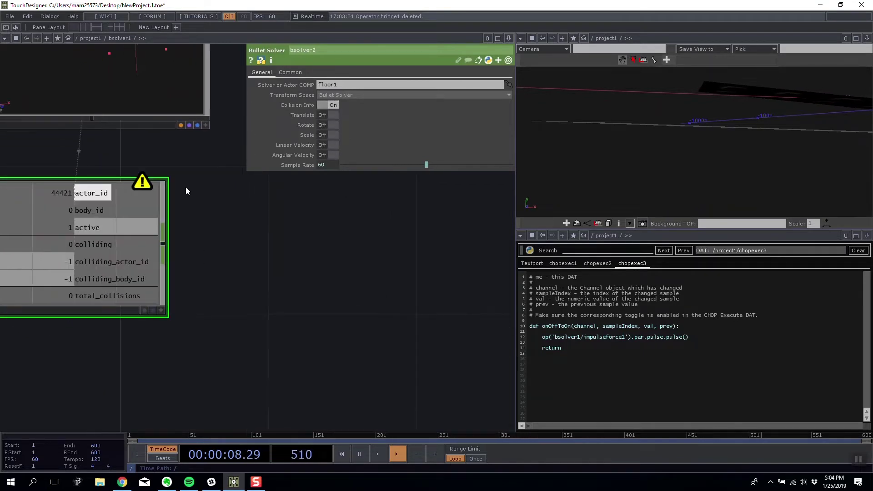
drag(186, 191, 231, 221)
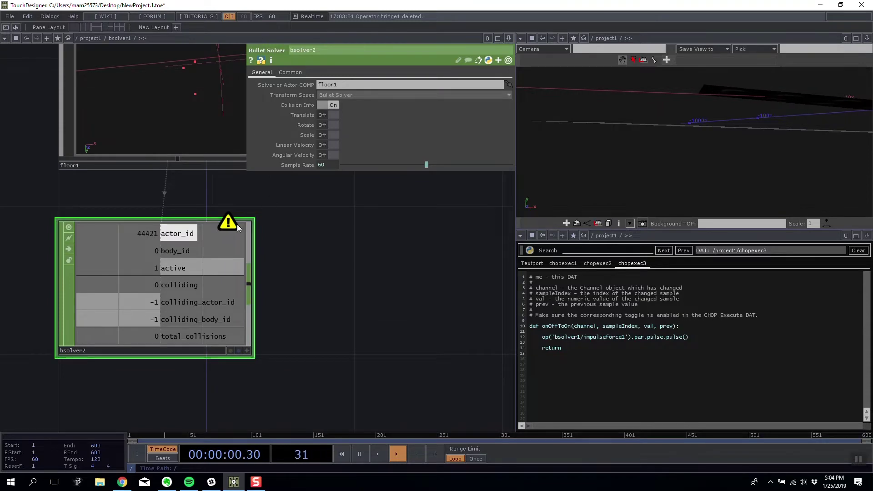
middle_click(236, 226)
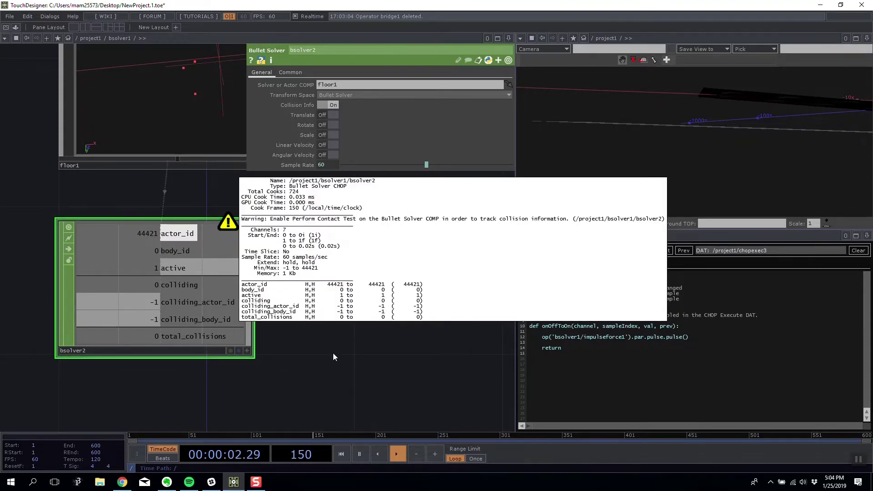
scroll(343, 355, down, 10)
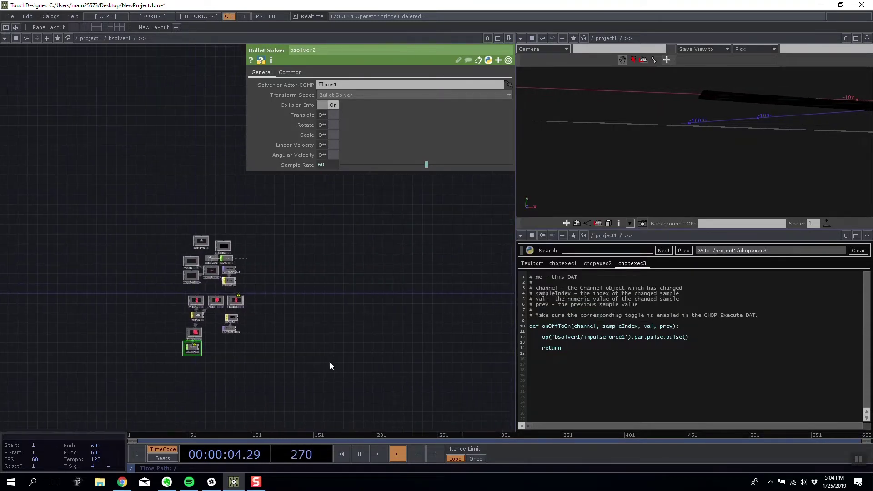
click(335, 360)
key(p)
drag(140, 269, 108, 194)
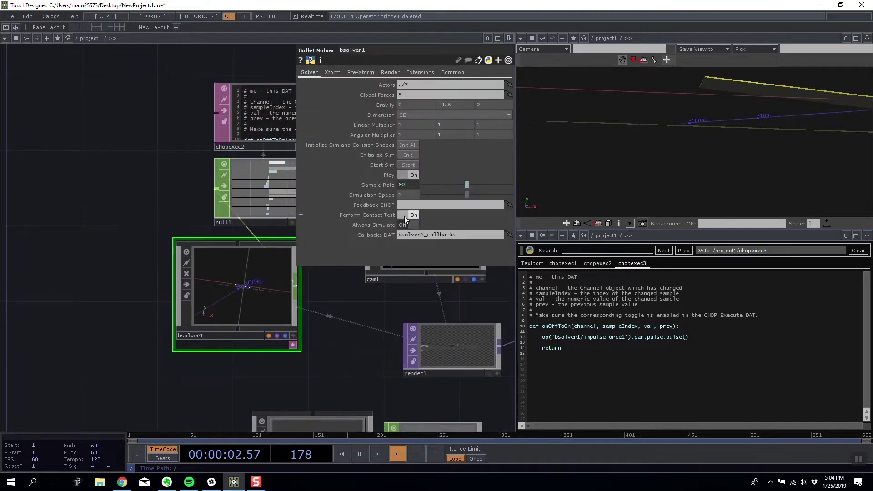
Switch the geometry viewer pane to the panel view, then reset and fire the ball with bsolver2's collision channels in view.
scroll(199, 299, up, 5)
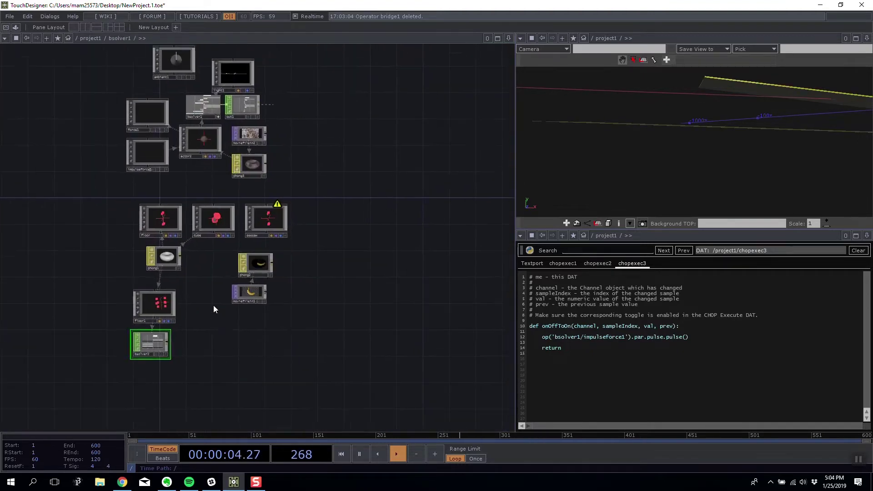
scroll(98, 400, up, 10)
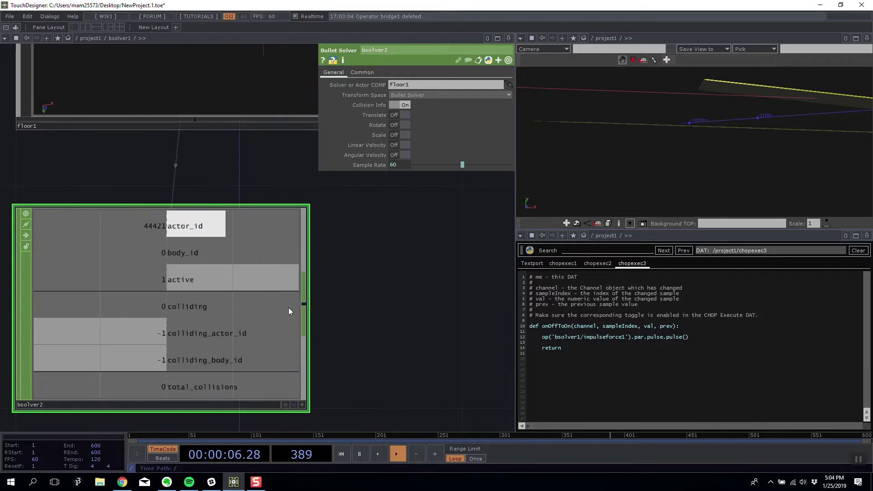
click(522, 43)
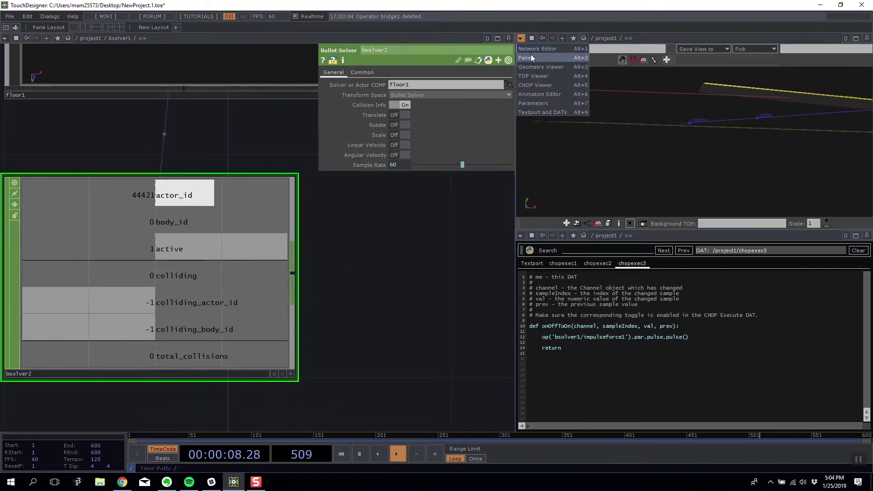
click(575, 139)
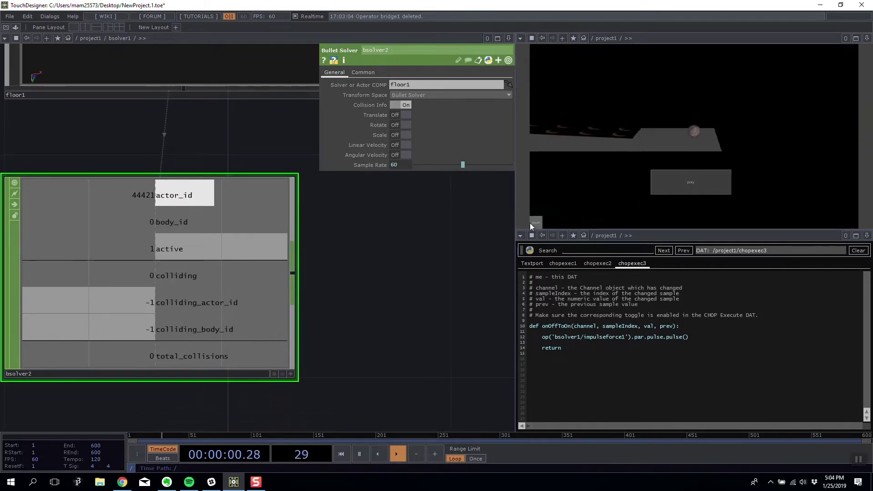
click(532, 223)
click(683, 181)
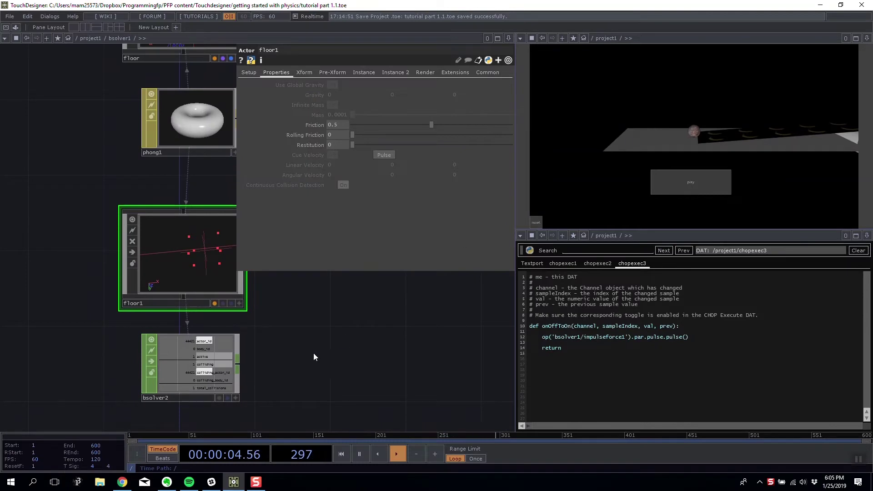
Fire the ball from the panel while watching bsolver2's collision channels, and show floor1's setup parameters.
scroll(313, 353, up, 5)
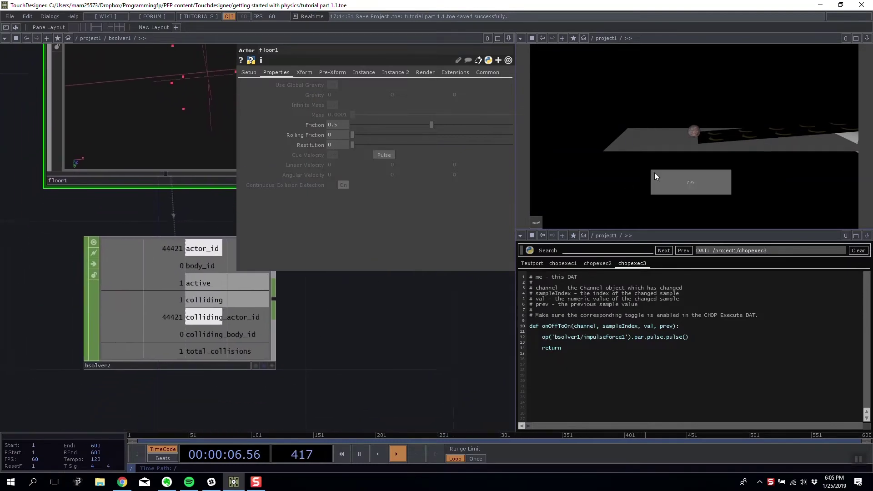
click(655, 177)
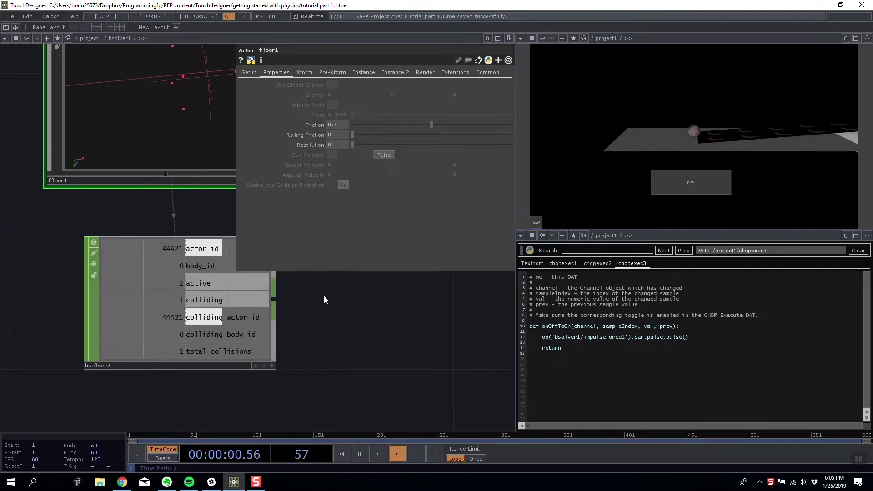
click(250, 73)
drag(385, 382, 360, 401)
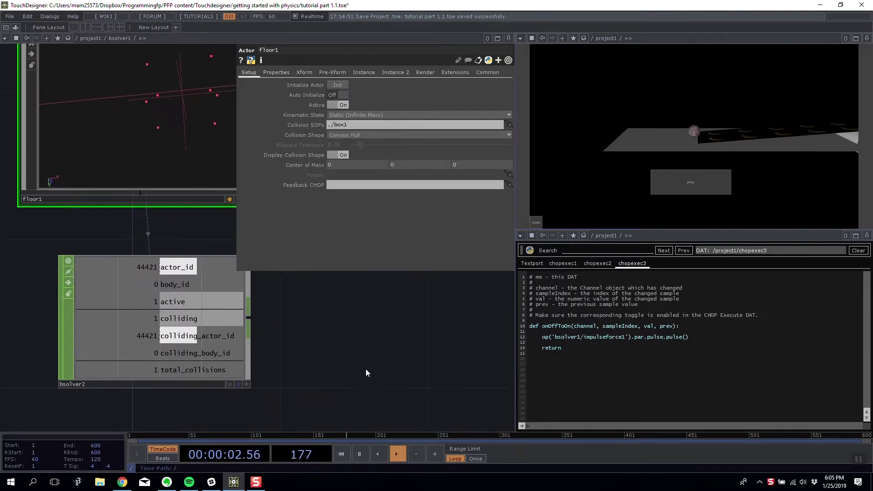
click(700, 183)
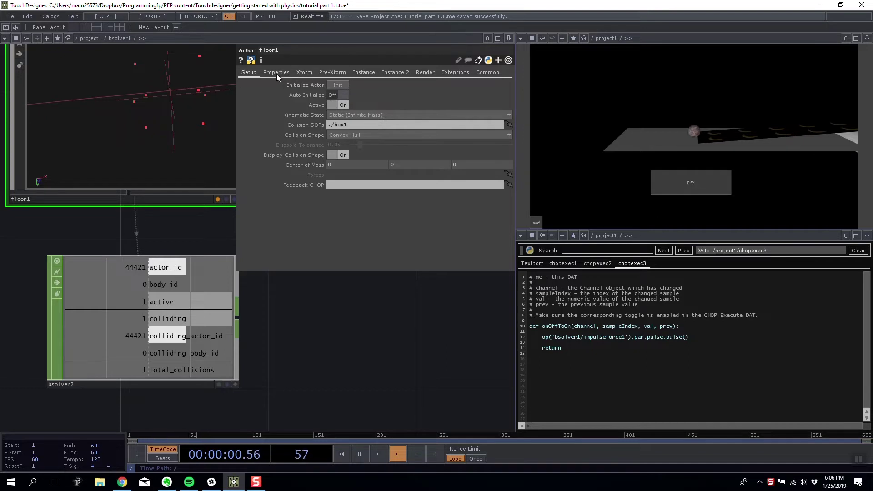
Set floor1's kinematic state to Dynamic (Finite Mass) and its friction to 0.
click(342, 115)
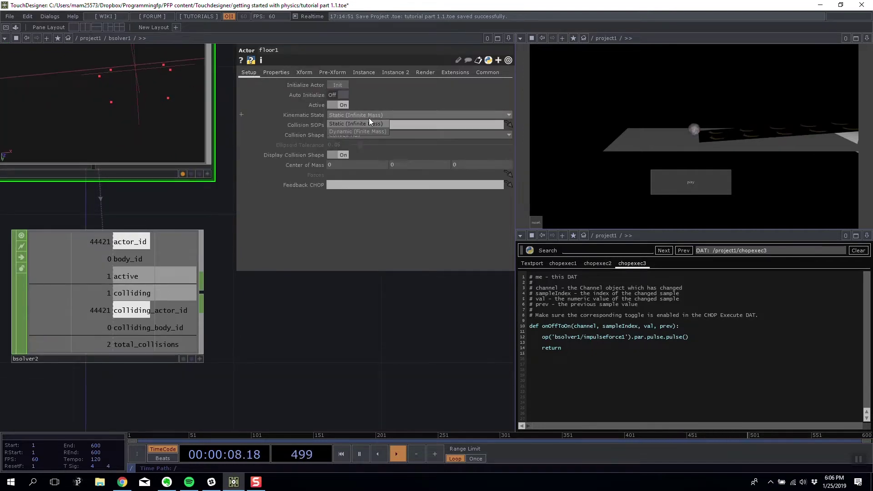
click(370, 132)
click(370, 134)
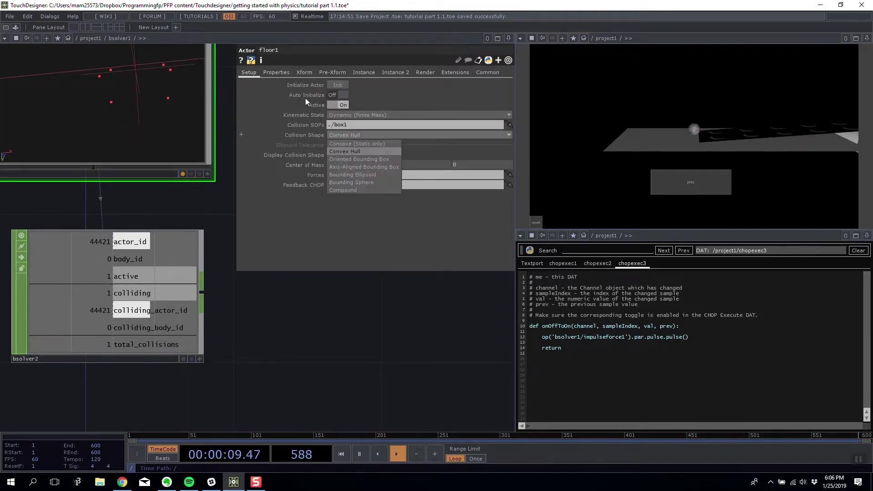
click(391, 296)
click(275, 72)
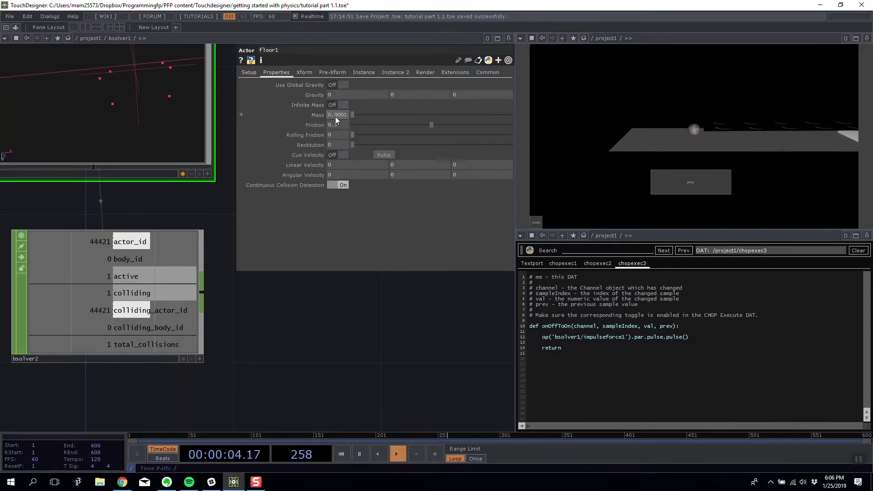
click(353, 125)
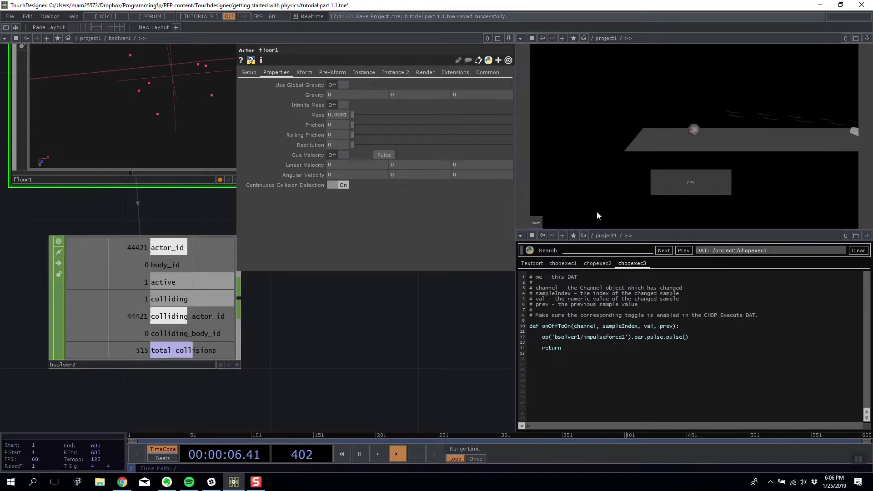
Reset the scene and fire the ball again while watching bsolver2's collision channels.
click(541, 222)
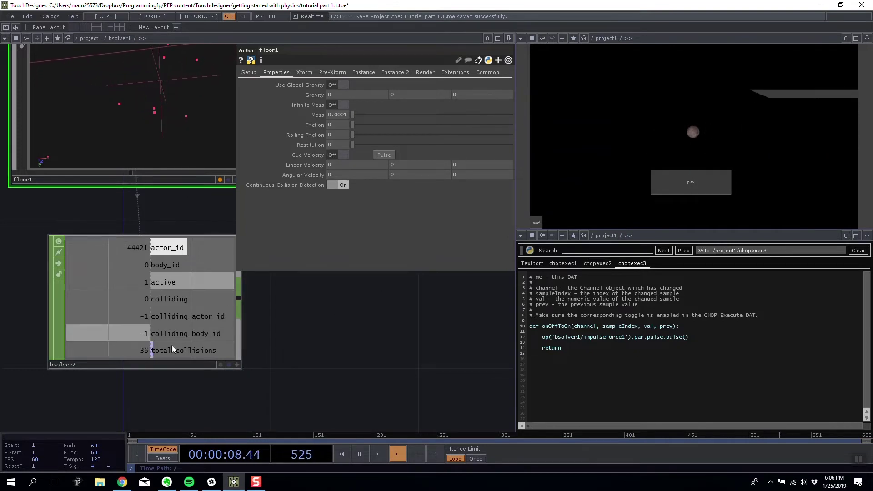
drag(368, 373, 365, 382)
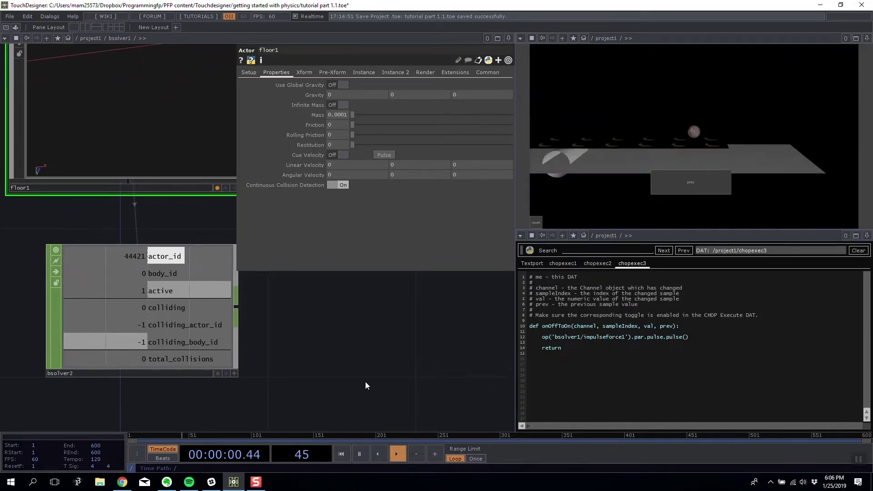
click(716, 177)
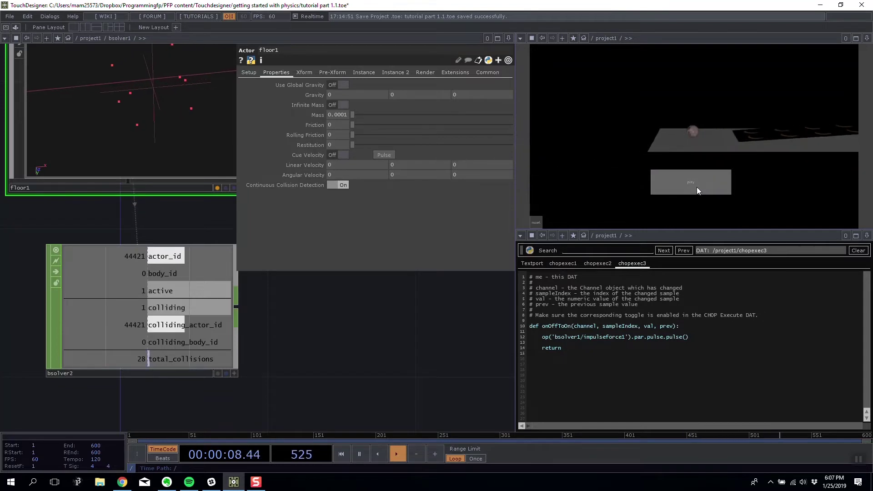
drag(306, 331, 274, 326)
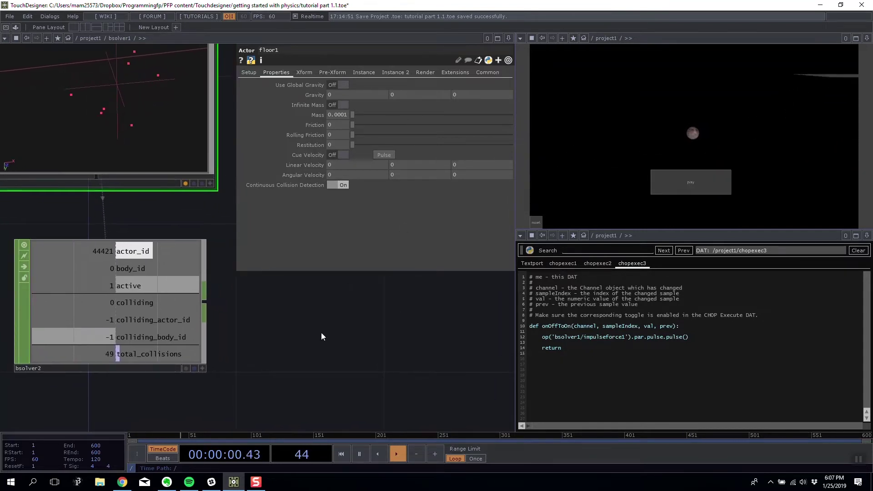
Add a CHOP Execute DAT fed by bsolver2's output and place it beside bsolver2.
drag(349, 320, 364, 316)
scroll(276, 329, down, 3)
drag(276, 329, 169, 334)
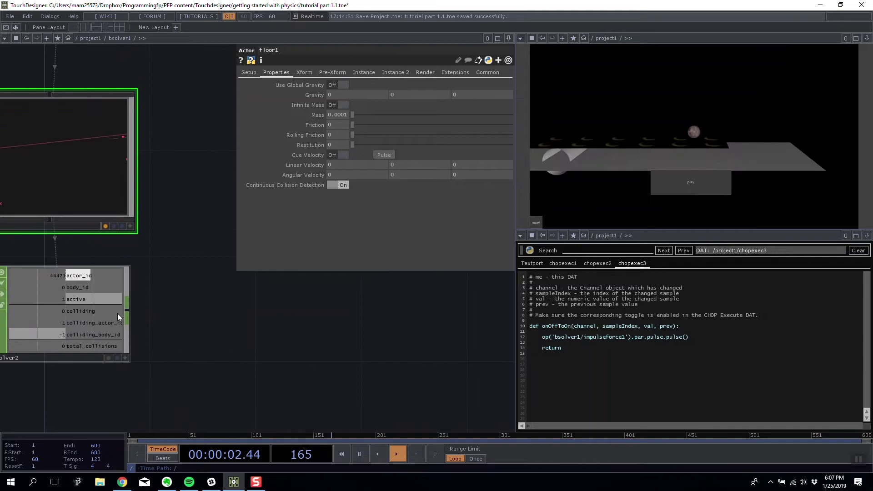
drag(192, 272, 249, 235)
right_click(187, 280)
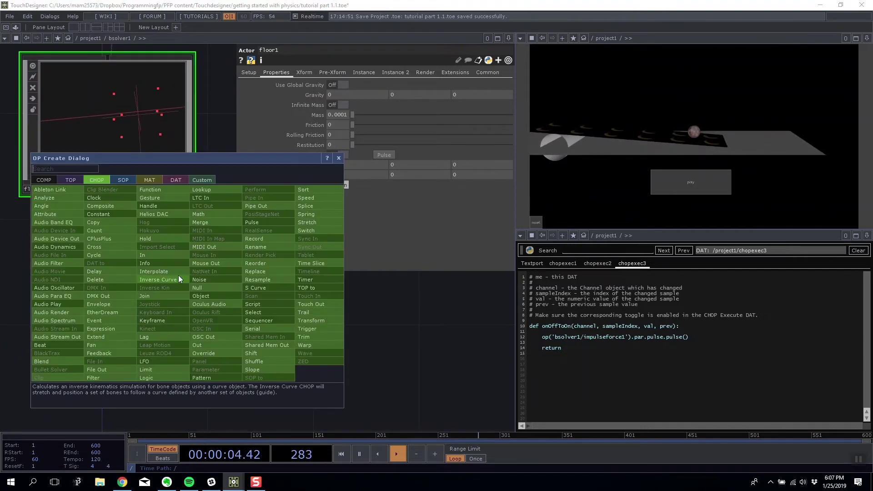
text(s)
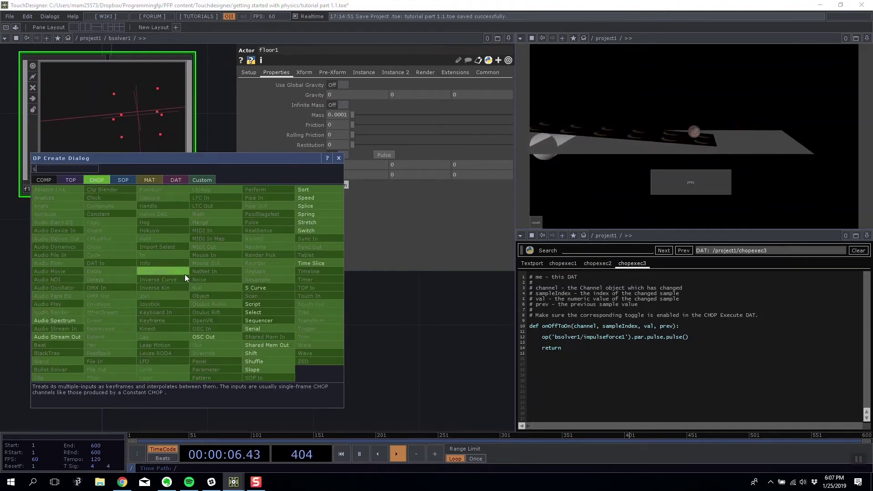
click(175, 180)
click(79, 190)
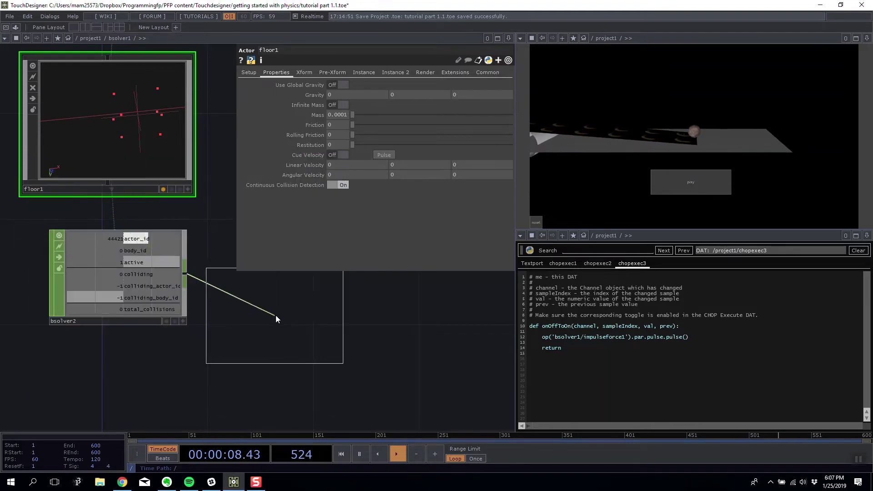
click(276, 304)
drag(370, 336, 331, 349)
drag(216, 332, 216, 306)
Set chopexec1 to trigger on Off to On instead of Value Change, with its channel set to collidiing.
click(337, 175)
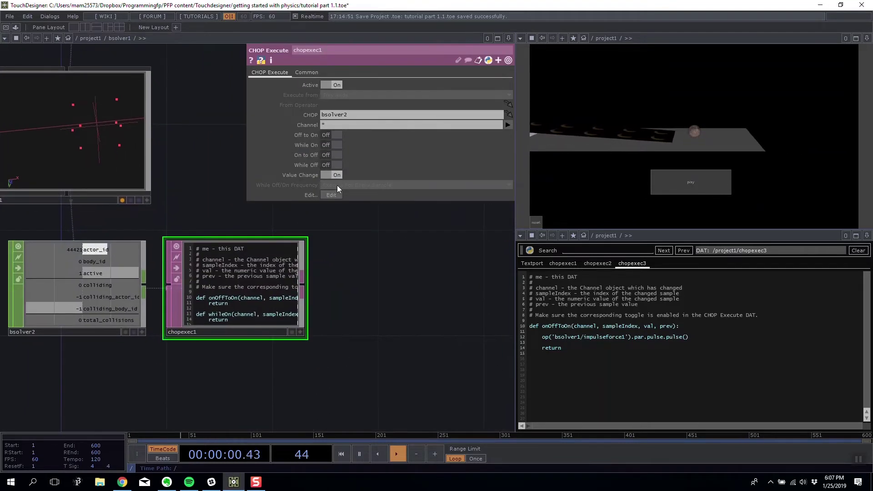
drag(358, 262, 387, 232)
click(329, 135)
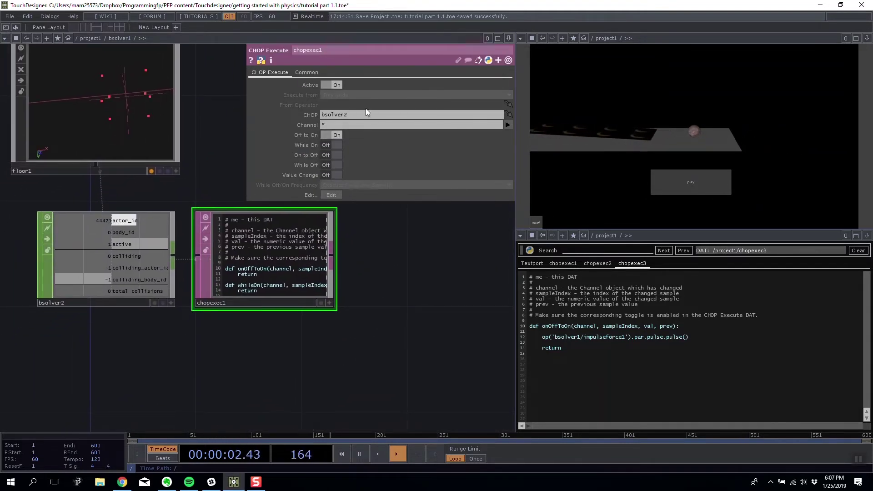
scroll(118, 282, up, 2)
scroll(124, 281, up, 1)
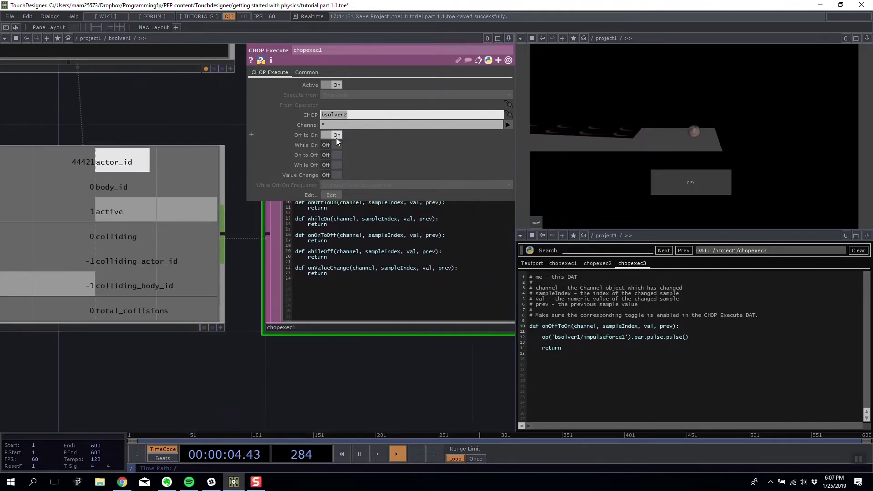
text(collidiing)
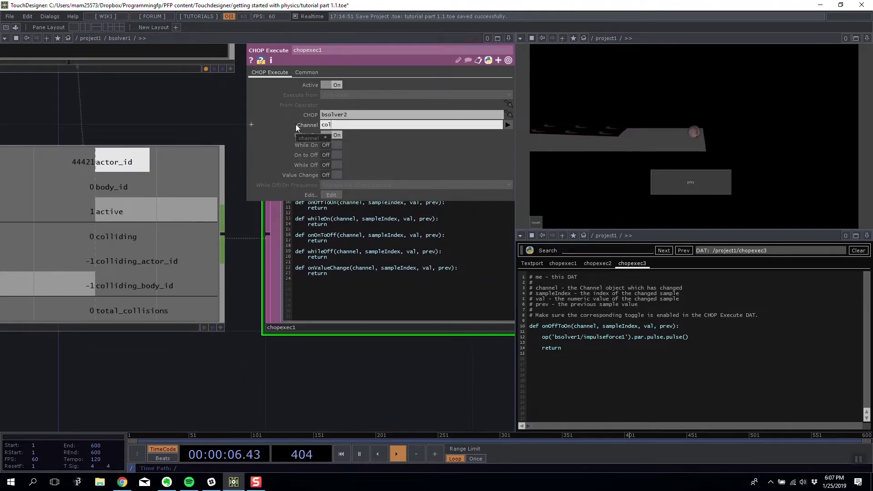
Open chopexec1's script in the textport editor and delete every callback except onOffToOn.
drag(364, 382, 340, 363)
drag(352, 329, 306, 337)
right_click(397, 200)
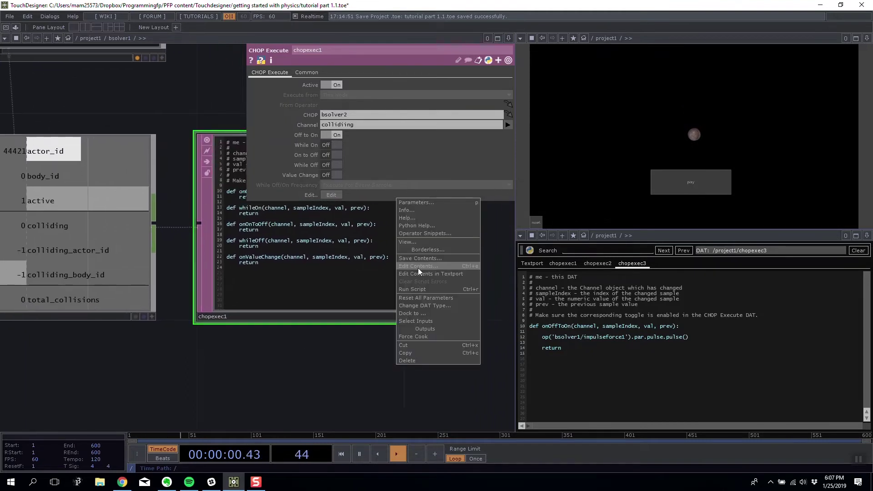
click(434, 275)
drag(595, 406, 529, 339)
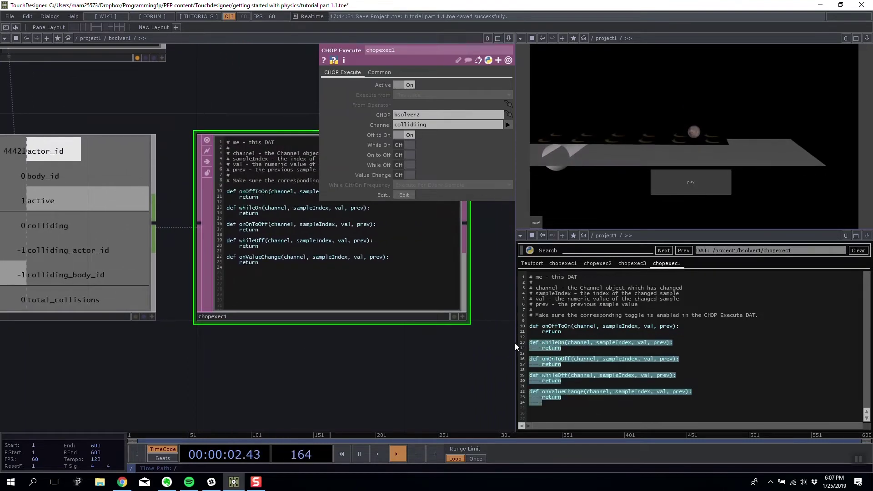
key(BackSpace)
Add a Container COMP to the bsolver1 network and go inside it.
scroll(304, 394, down, 5)
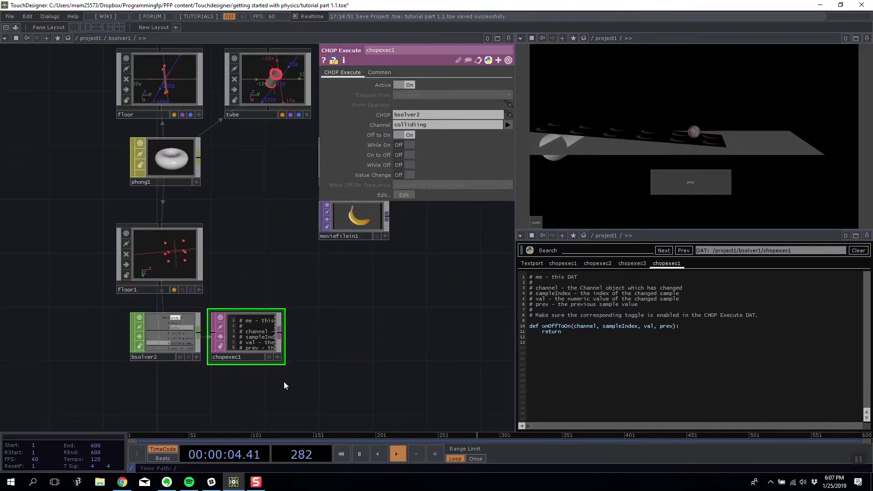
key(Tab)
scroll(162, 259, up, 5)
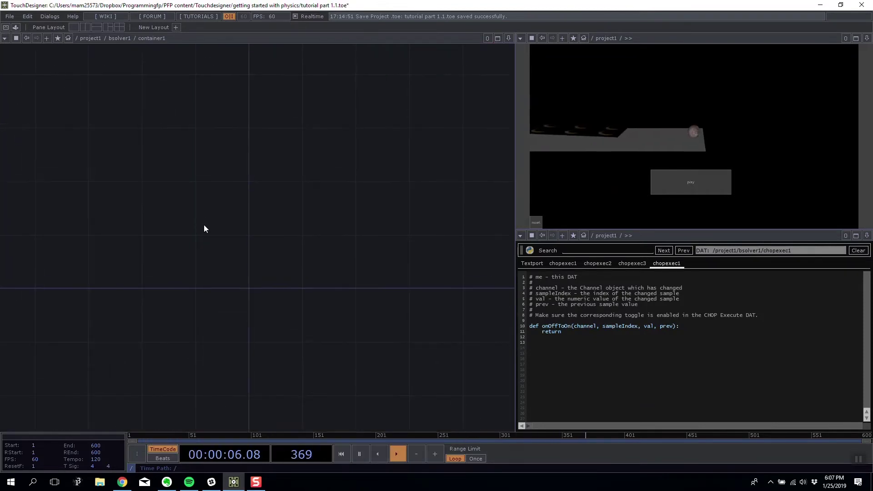
Create a Text TOP inside container1.
key(Tab)
click(87, 124)
text(t)
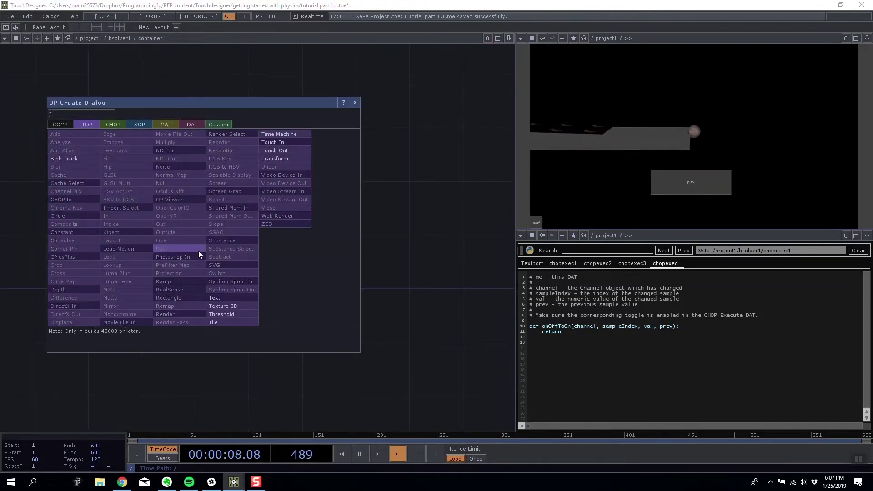
text(ext)
click(244, 298)
click(243, 220)
drag(242, 229, 177, 215)
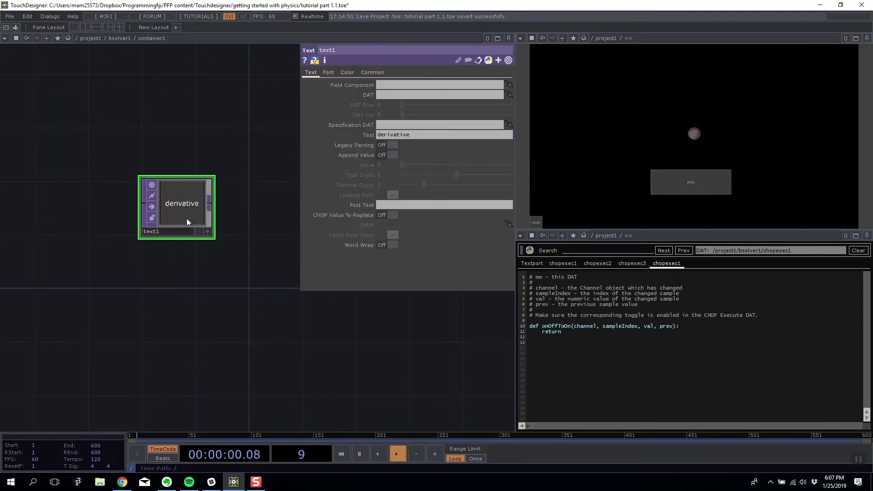
Set container1's Background TOP to ./text1 and its layout position to X 610, Y 423.
key(u)
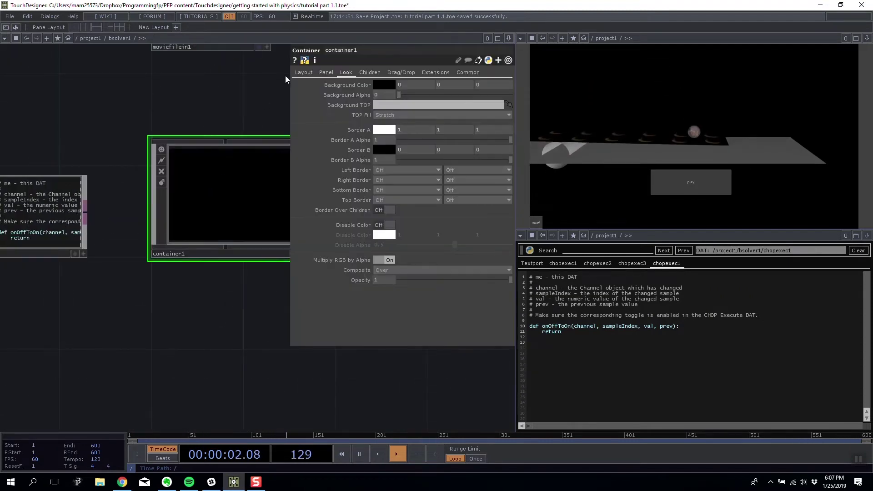
click(381, 103)
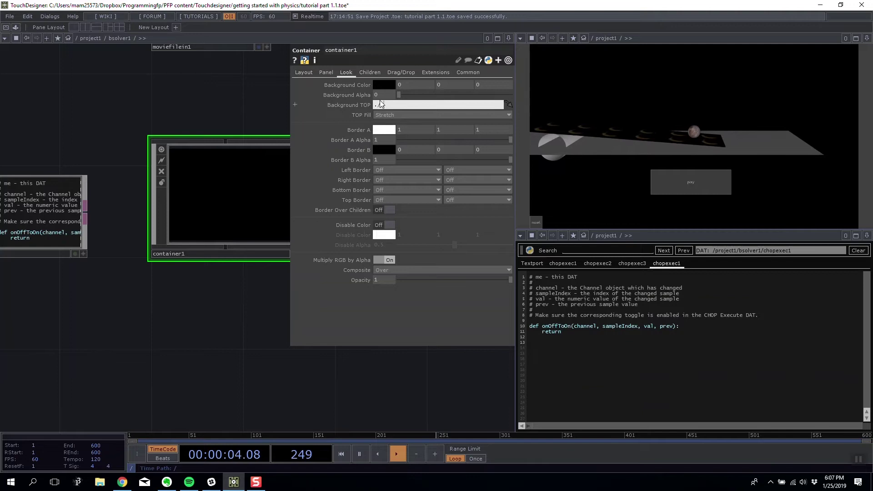
text(./text1)
key(Return)
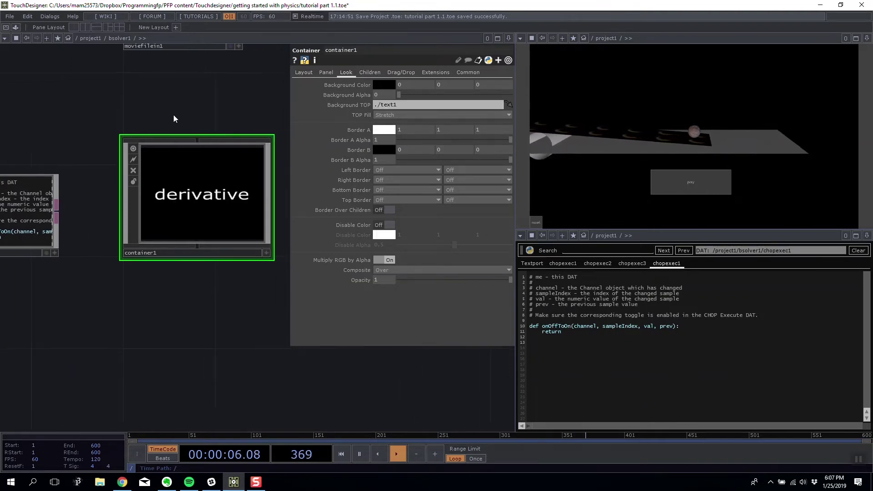
click(303, 72)
drag(405, 86, 423, 93)
Move container1 out of bsolver1 by cutting it and pasting it into the project1 network.
scroll(175, 144, down, 3)
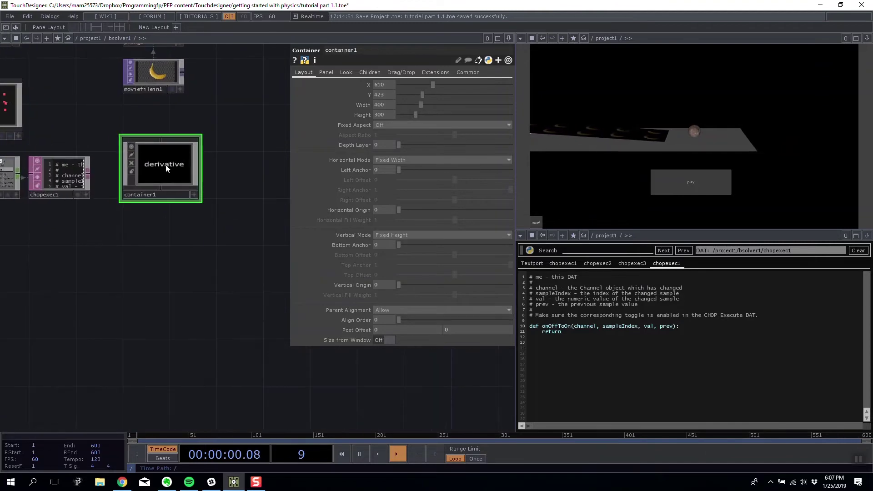
key(Delete)
scroll(194, 155, down, 5)
scroll(296, 337, down, 3)
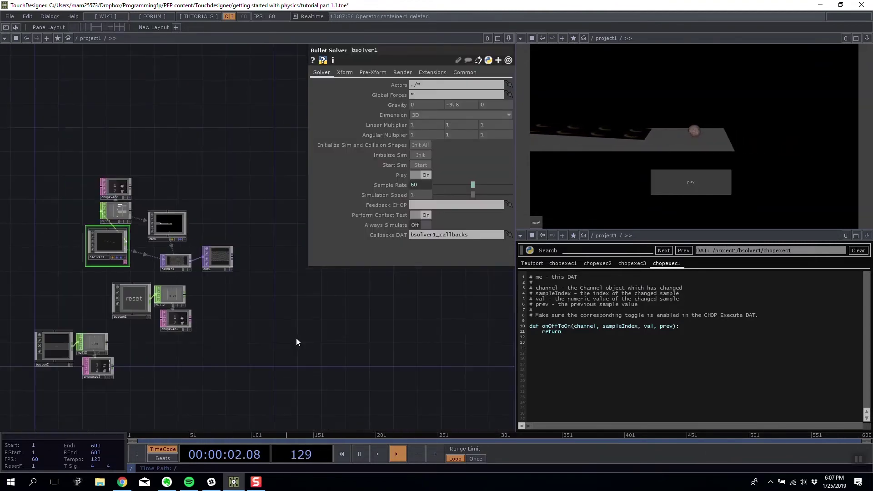
key(ctrl+v)
scroll(208, 337, up, 3)
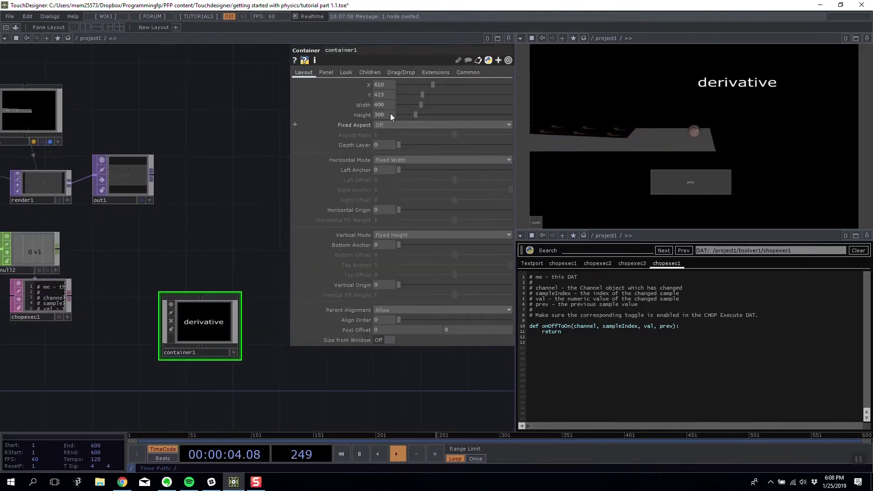
Set container1's layout position to X 450 and Y 180.
mouse_move(432, 85)
mouse_down()
mouse_move(410, 94)
mouse_move(423, 86)
mouse_up()
text(4501)
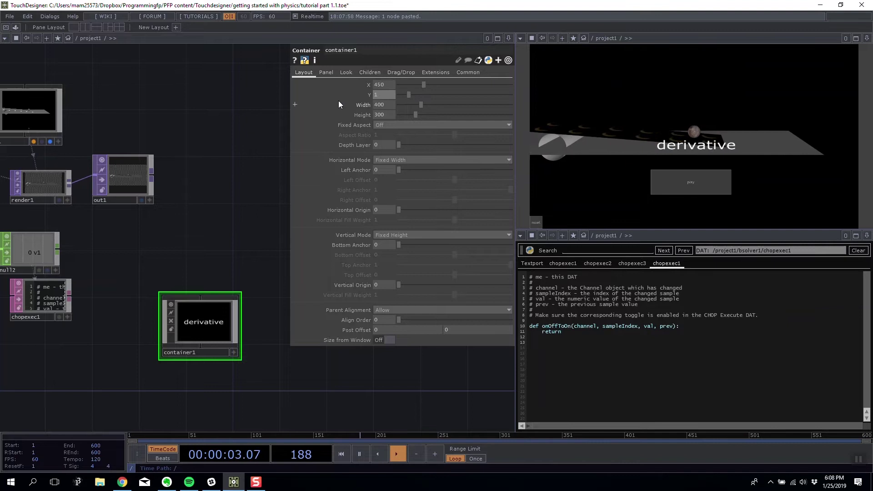
text(80)
key(Return)
Go inside container1 and change text1's text to "You Win!".
scroll(213, 198, down, 4)
scroll(227, 202, up, 4)
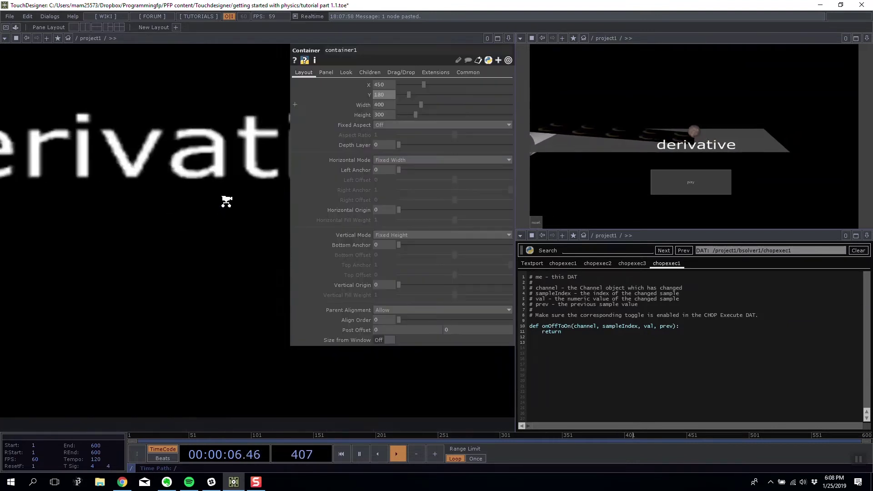
scroll(227, 201, up, 2)
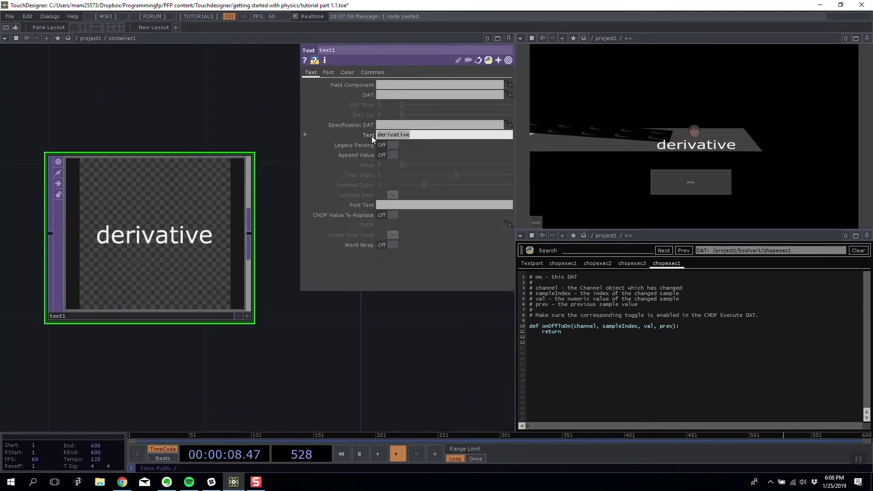
text(You Win!)
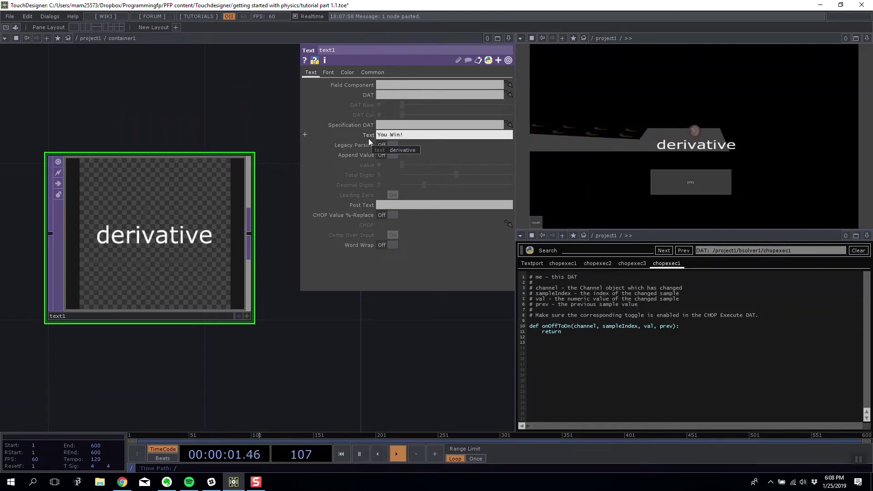
key(Return)
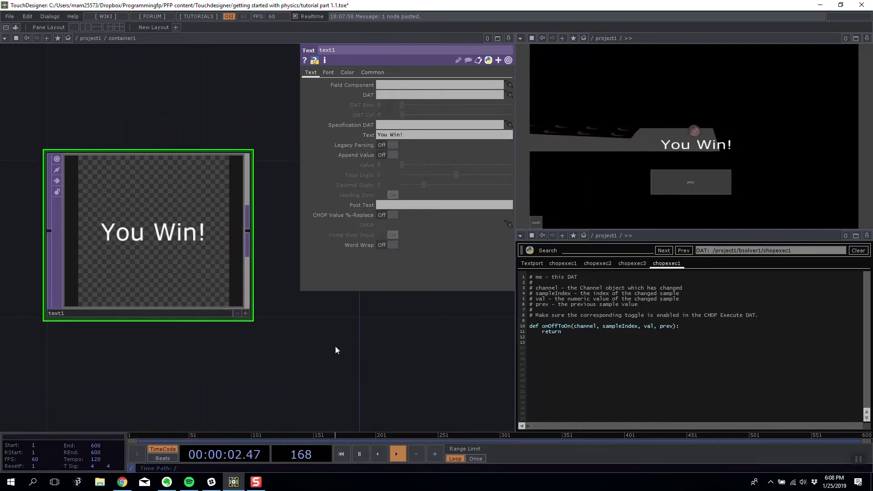
Set text1's resolution to the expressions parent().par.w for width and parent().par.h for height.
click(328, 73)
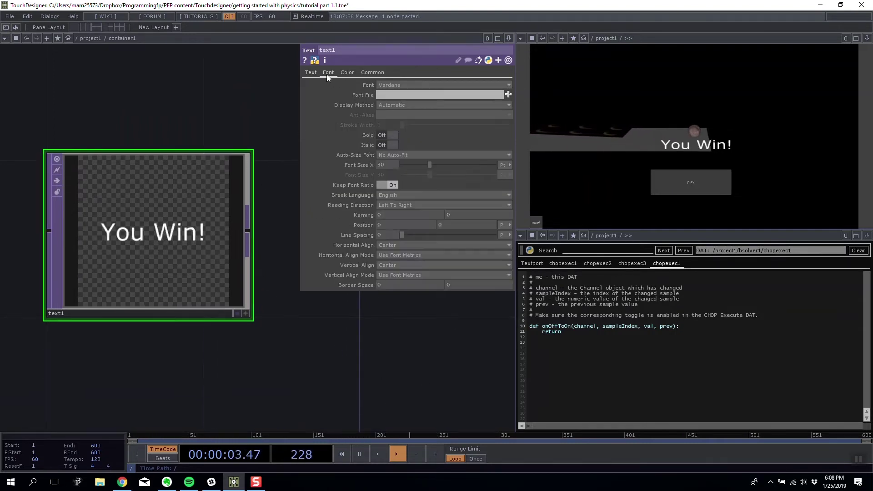
click(375, 73)
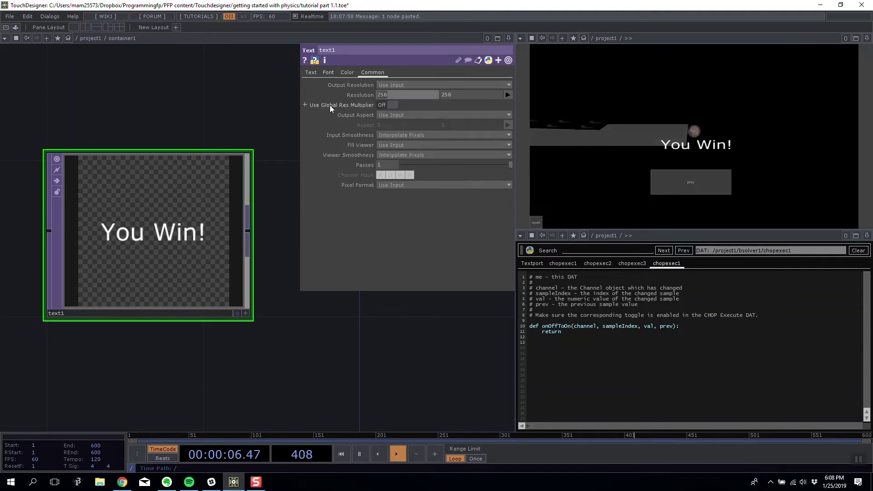
text(parent)
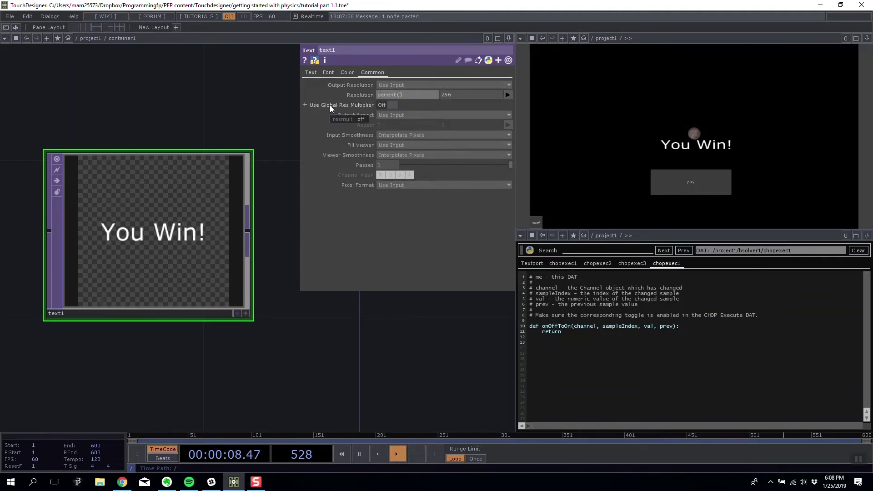
text(().par.w)
key(Tab)
text(paren)
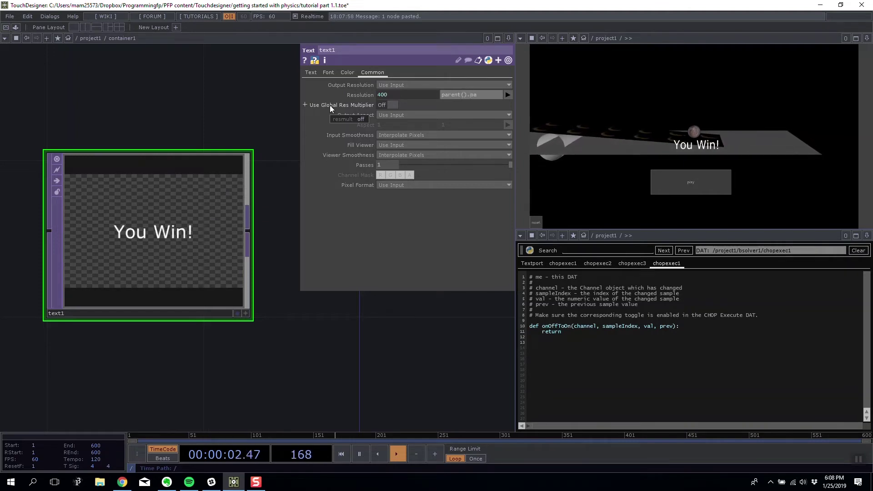
text(t().par.h)
key(Return)
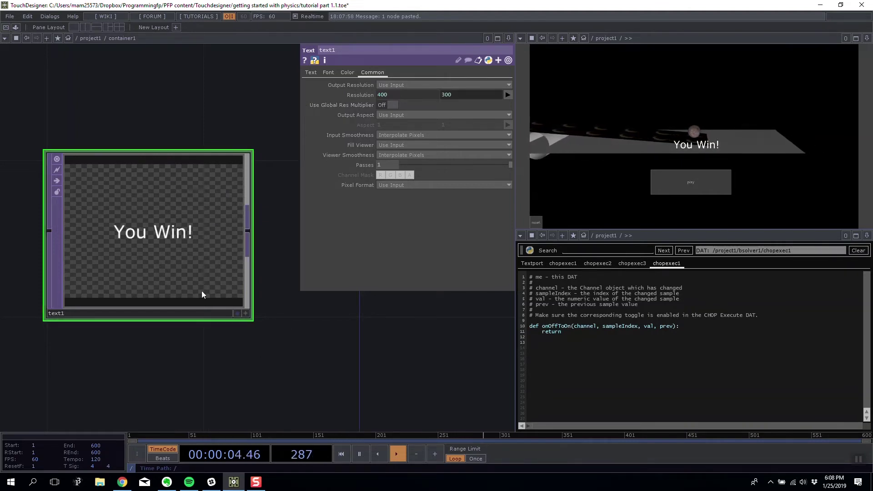
Set text1's left, right, bottom and top borders to Border A.
click(347, 73)
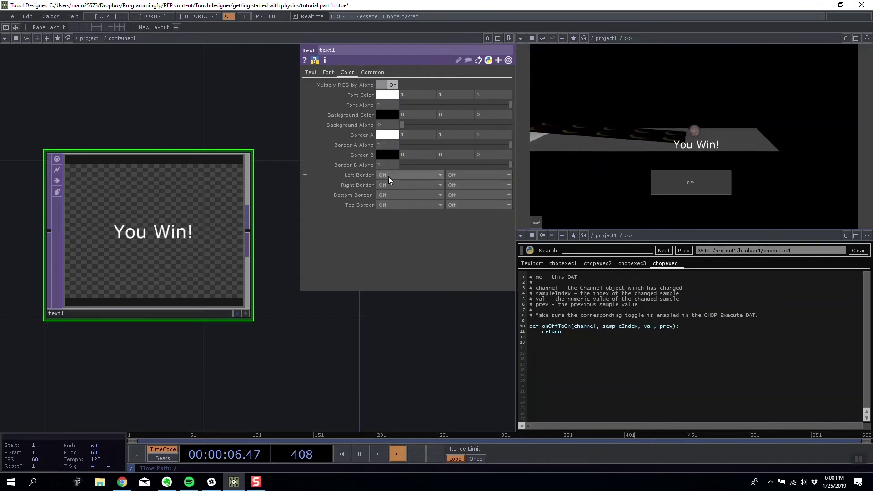
click(395, 192)
click(396, 187)
click(403, 203)
click(403, 195)
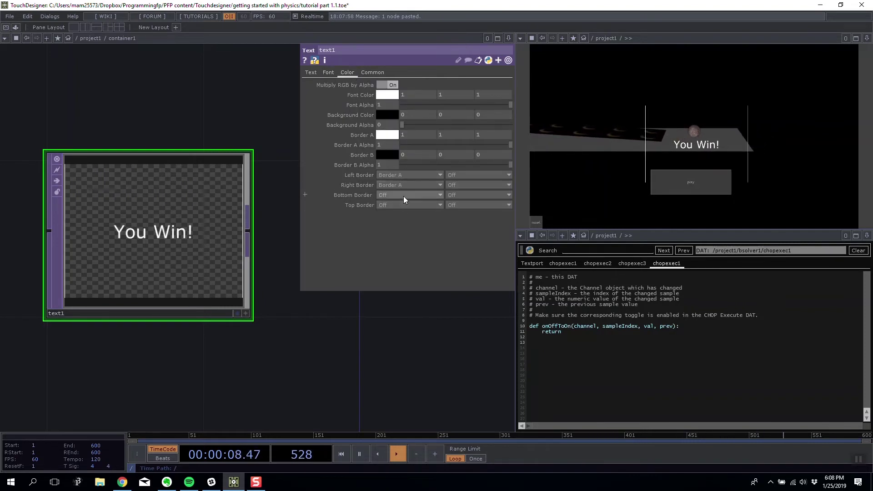
click(399, 211)
click(400, 206)
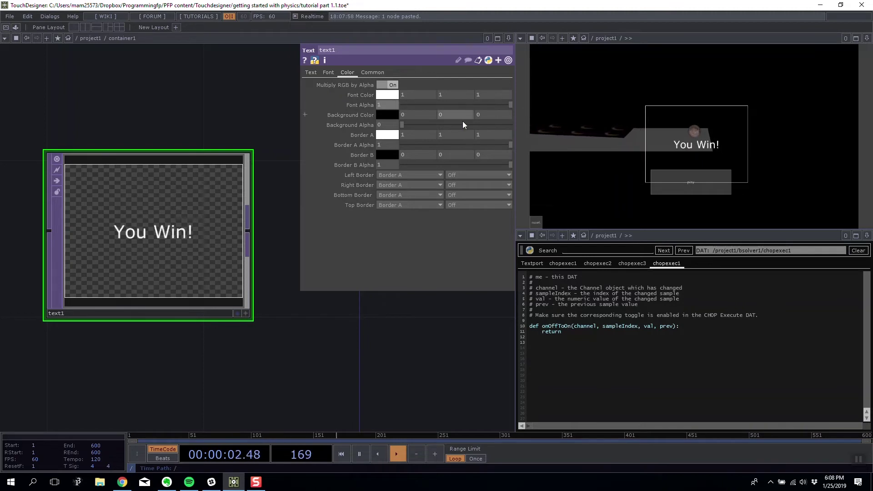
Give text1 a dark red background with a red value of 0.443 and a background alpha of 0.3.
drag(462, 122, 437, 126)
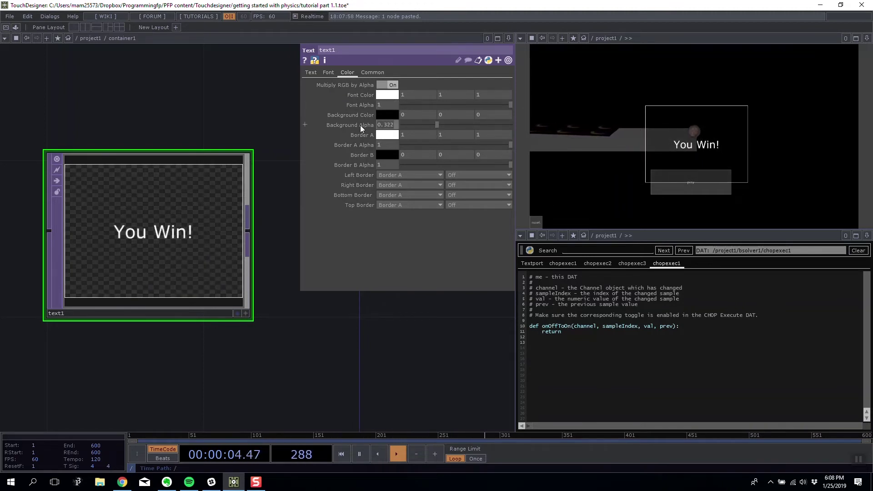
key(ctrl+z)
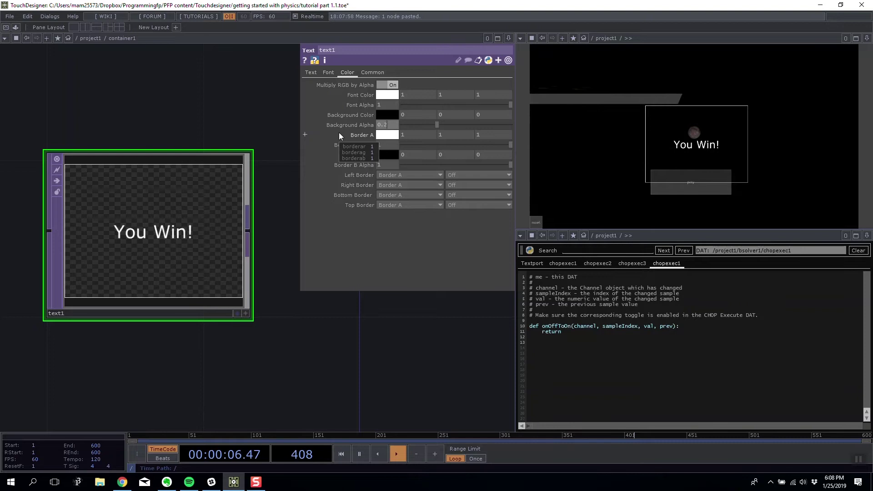
click(387, 115)
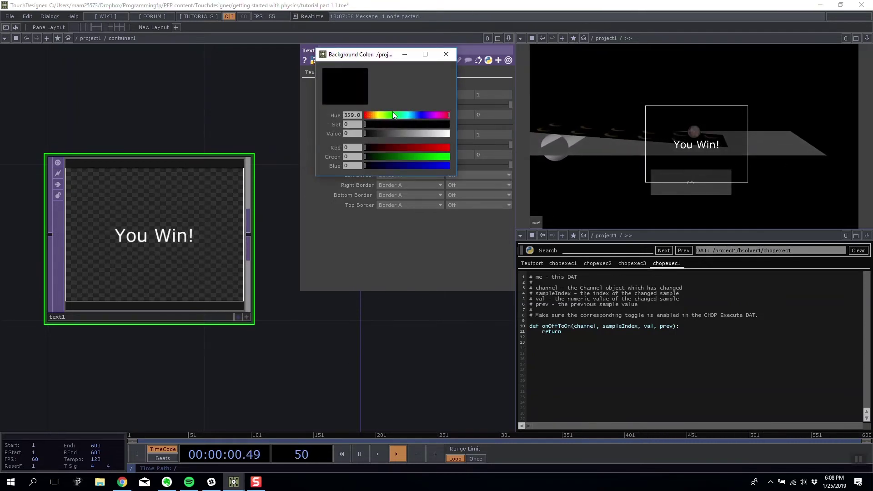
drag(368, 147, 402, 146)
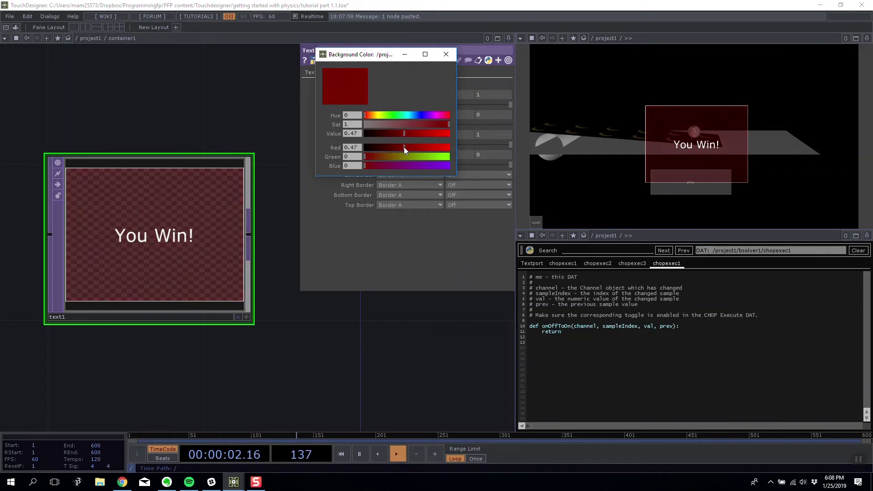
click(452, 58)
Return to the project1 network, rename container1 to win and turn off its panel Display.
scroll(337, 345, down, 5)
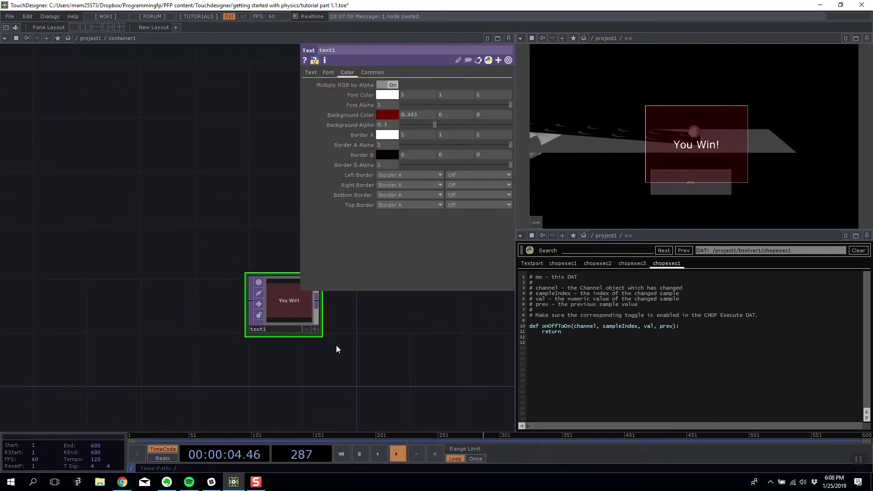
scroll(332, 354, down, 3)
drag(188, 289, 105, 231)
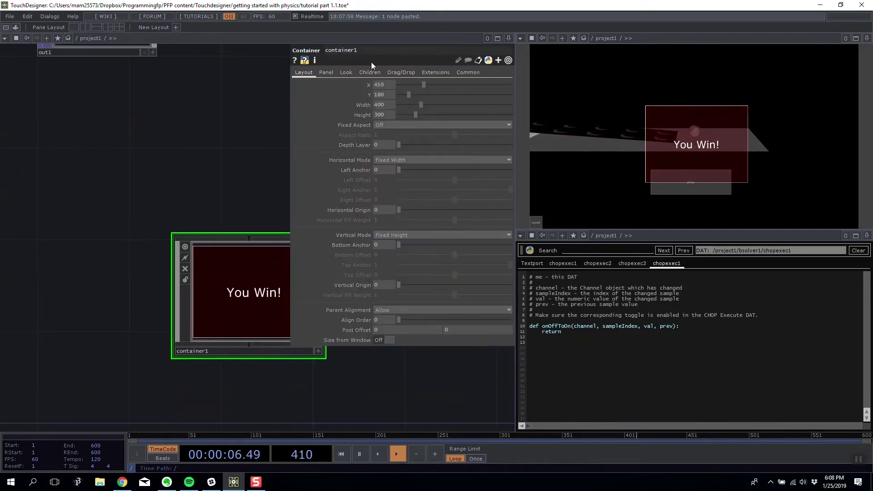
click(370, 73)
click(327, 73)
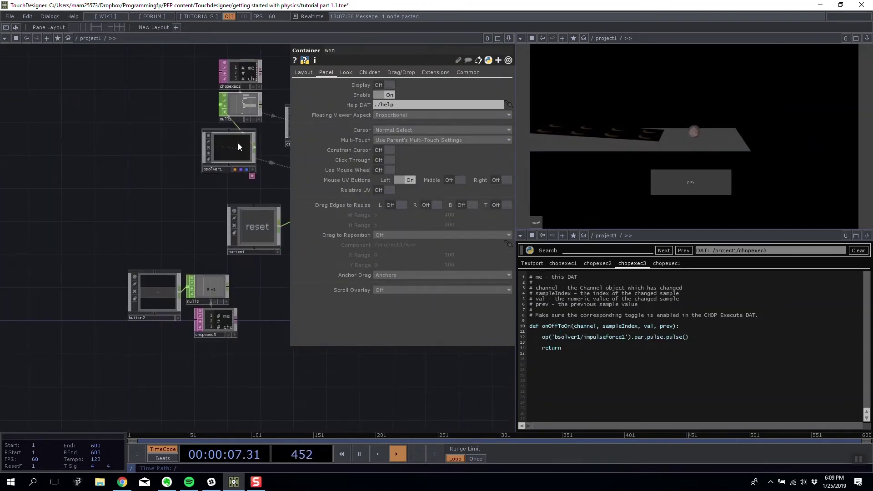
Go inside bsolver1 and open the contents of its chopexec1 for editing in the Textport.
scroll(238, 142, up, 5)
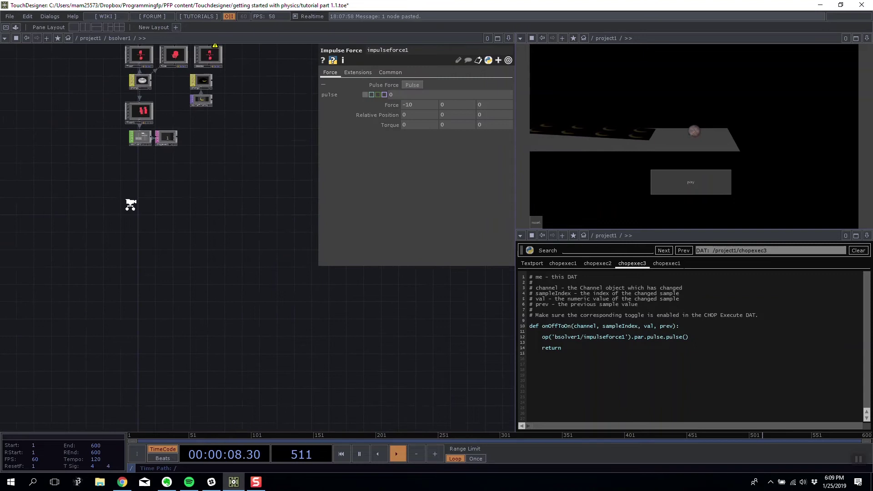
right_click(185, 210)
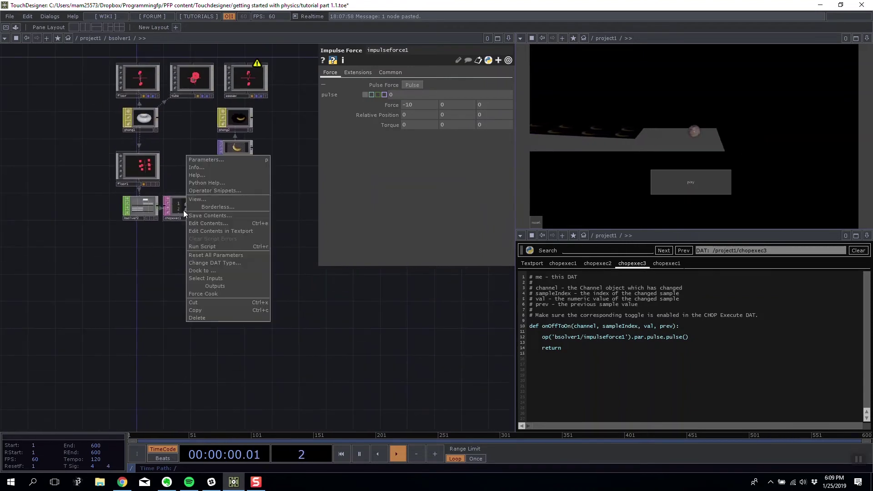
click(206, 231)
scroll(201, 237, up, 5)
drag(133, 207, 227, 282)
scroll(125, 212, up, 5)
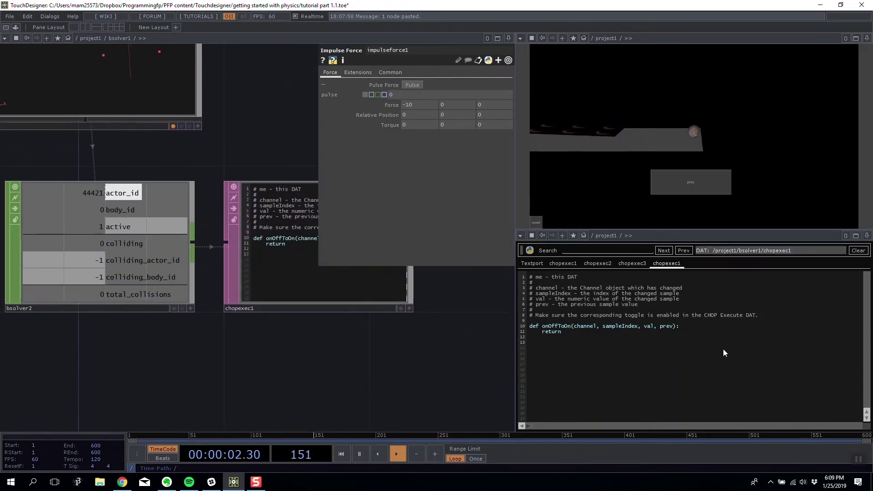
Add the line op('../win').par.display = 1 to the onOffToOn function of bsolver1's chopexec1.
key(Return)
key(Return)
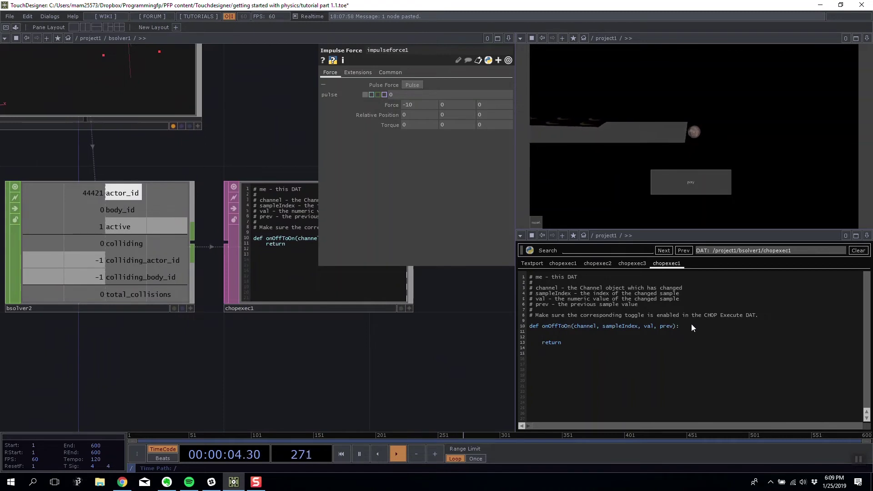
text(op(')
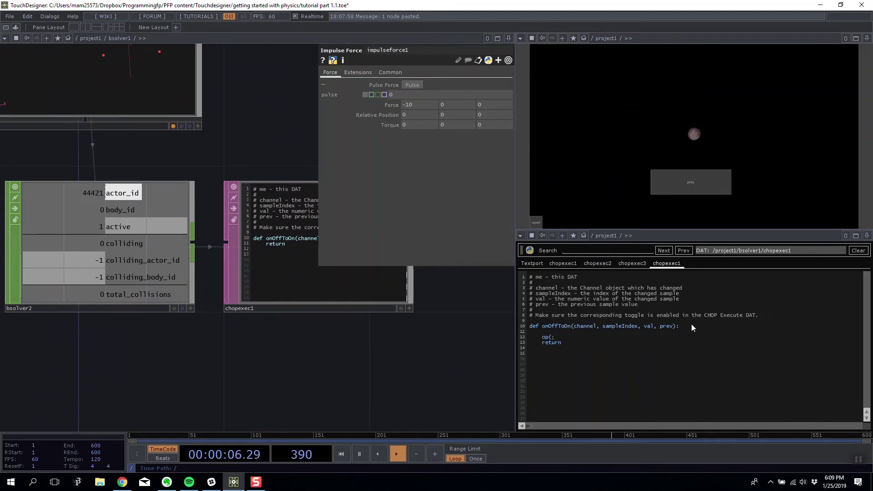
text(y)
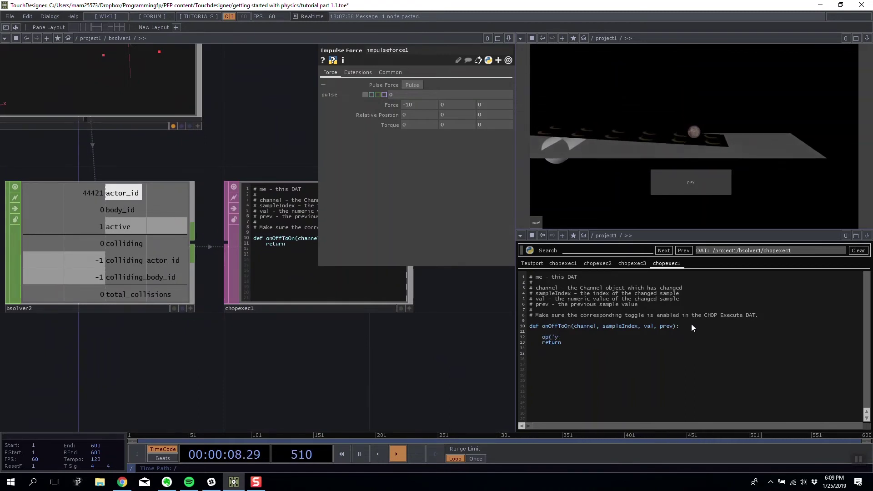
key(BackSpace)
text(../win)
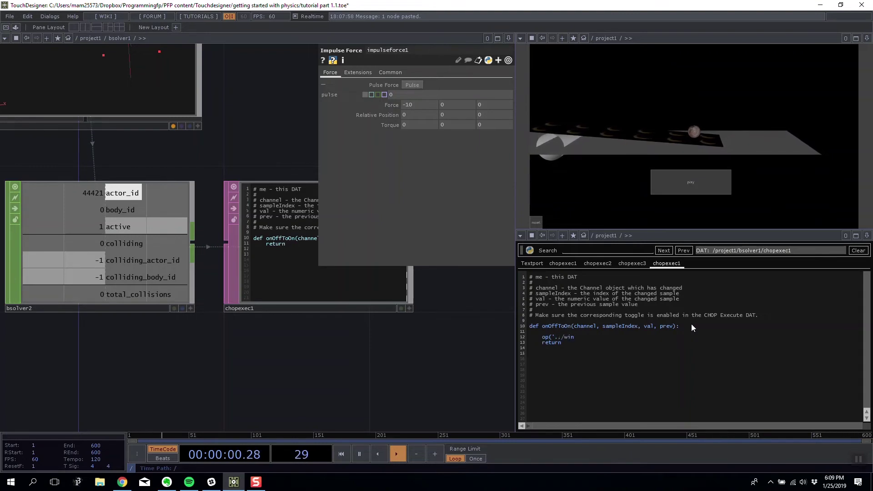
text(').par.d)
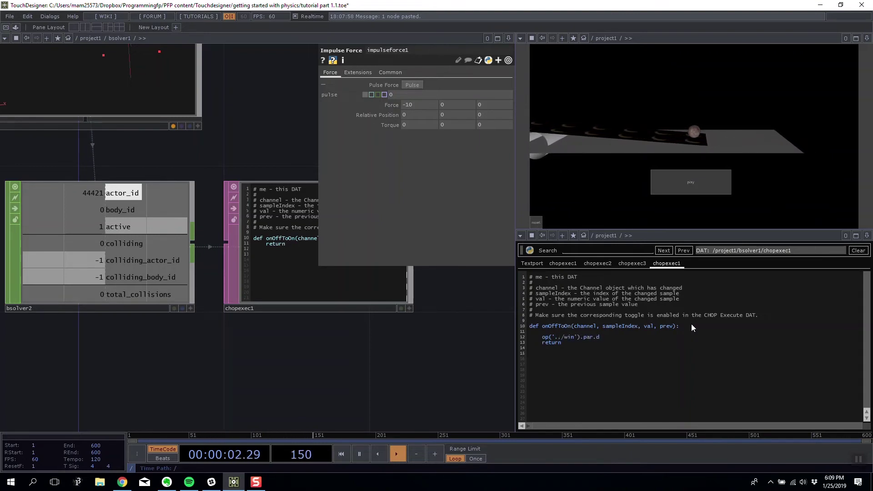
text(isplay = 1)
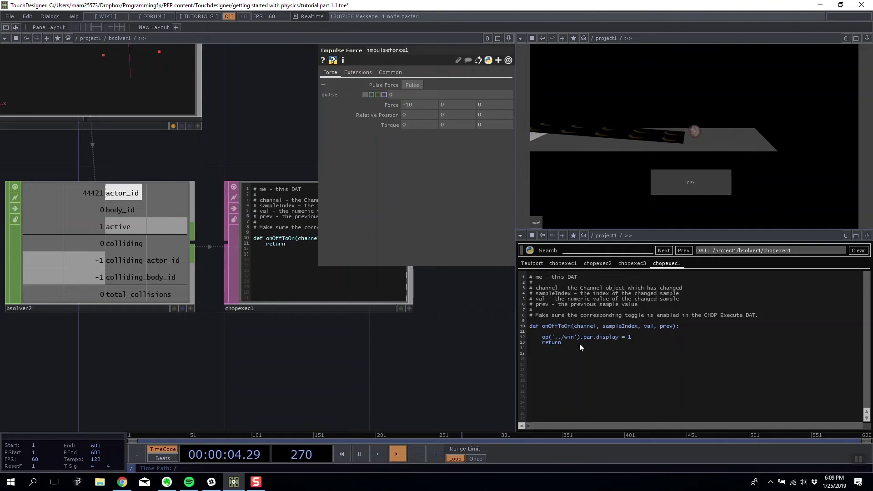
Bring up the reset button's chopexec1 script for editing and return to the project1 network.
click(533, 263)
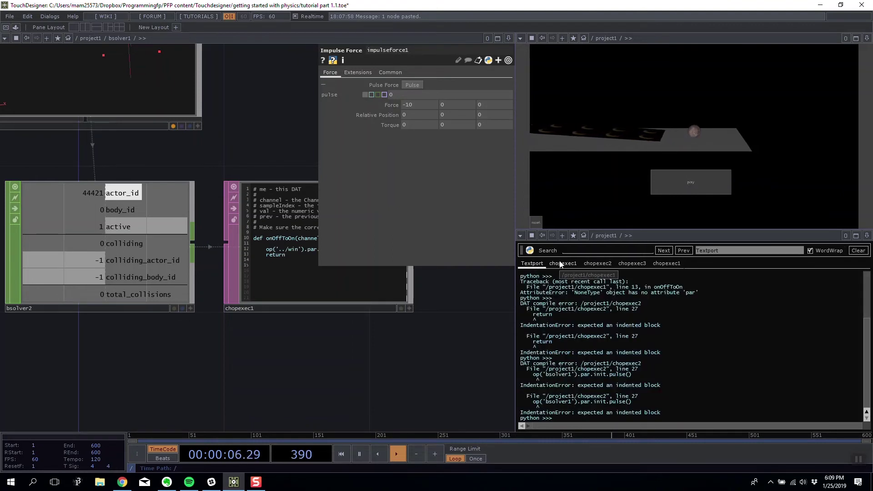
click(562, 263)
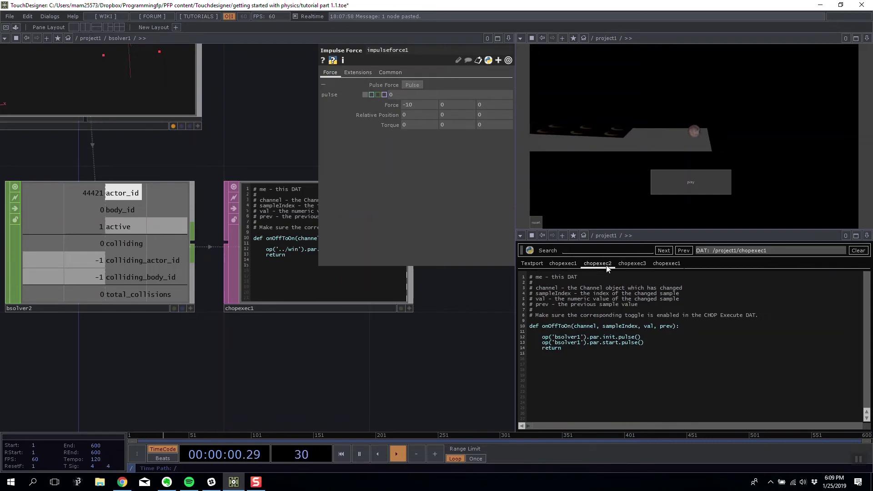
click(630, 265)
click(567, 265)
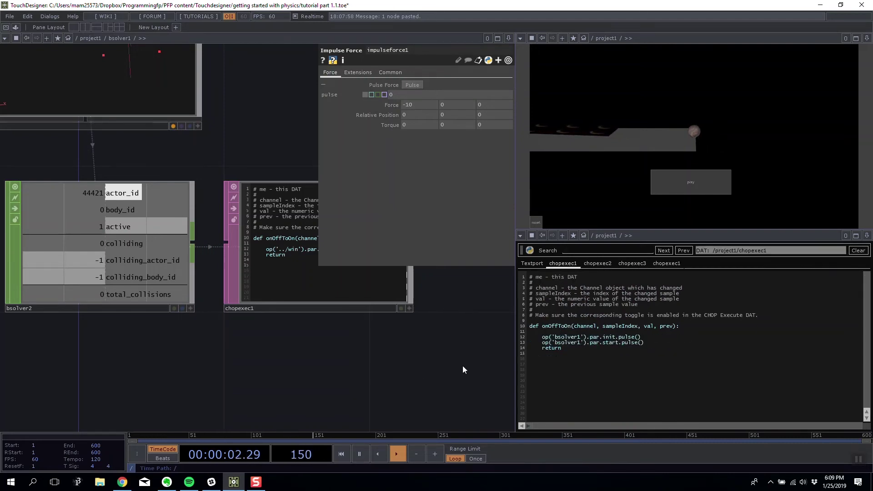
scroll(355, 364, down, 10)
scroll(397, 370, down, 5)
drag(200, 276, 185, 266)
middle_drag(186, 267, 423, 384)
right_click(304, 408)
click(374, 382)
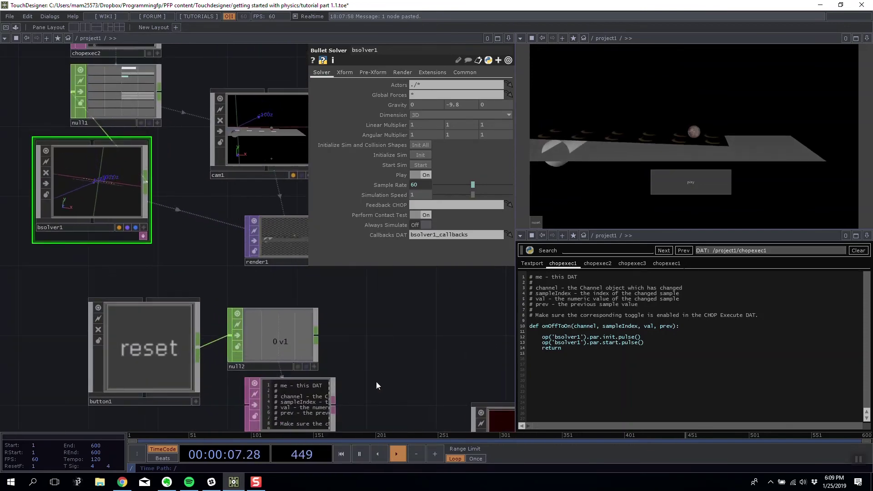
Add the line op('win').par.display = 0 after the start pulse in the reset script's onOffToOn function.
key(Return)
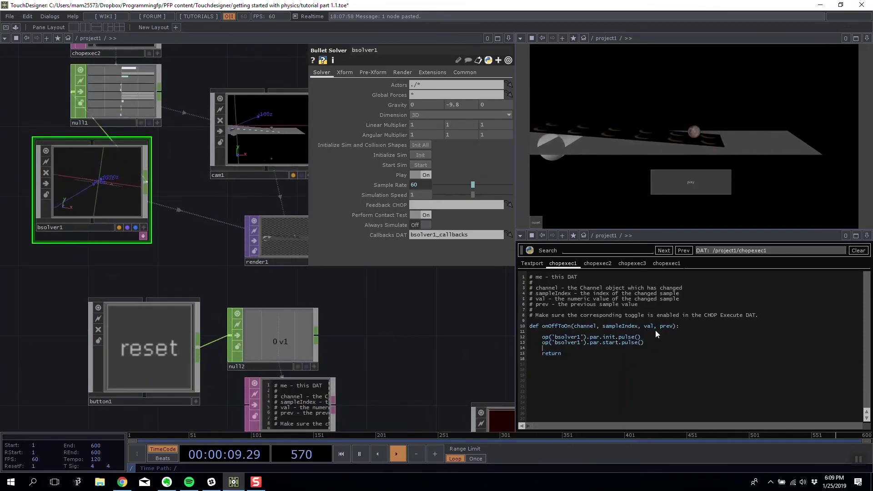
text(op(')
text(win)
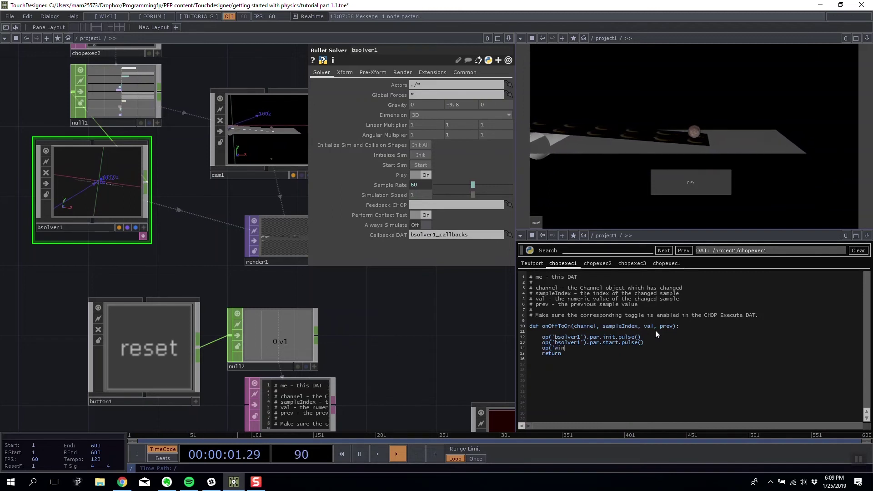
text(').par.displa)
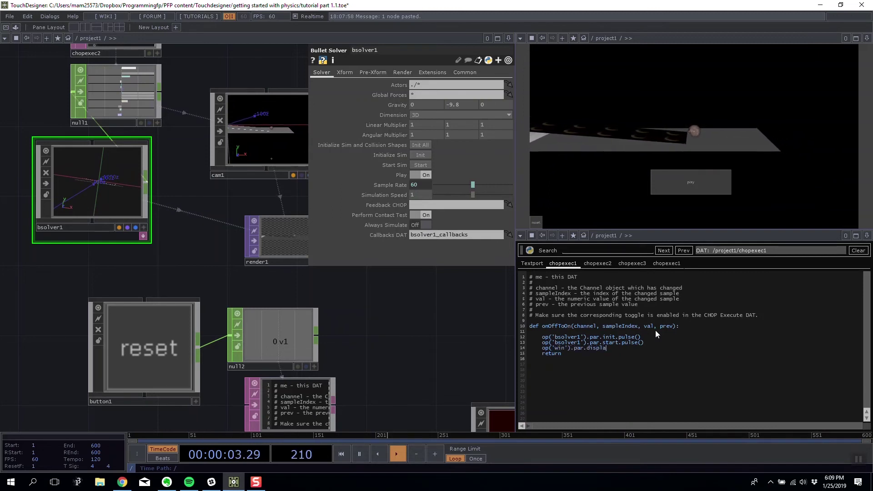
text(y)
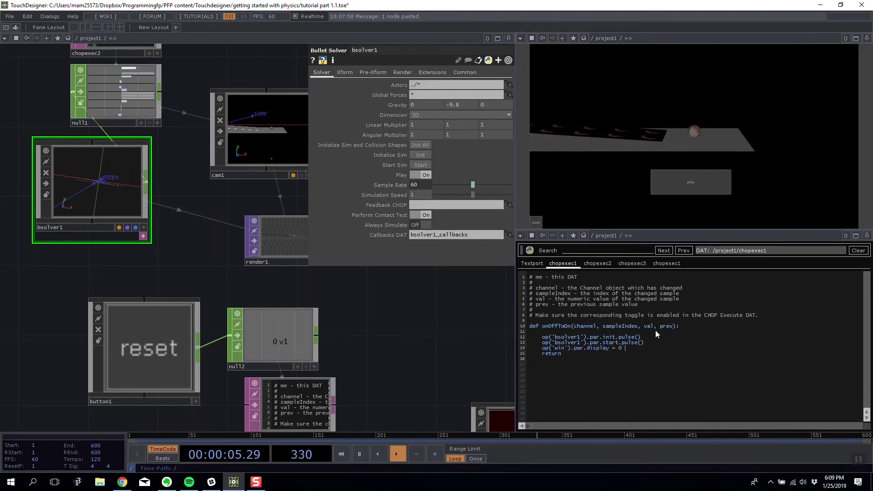
text( = 0)
Test the game by resetting the simulation and pushing the ball with the play button.
click(535, 219)
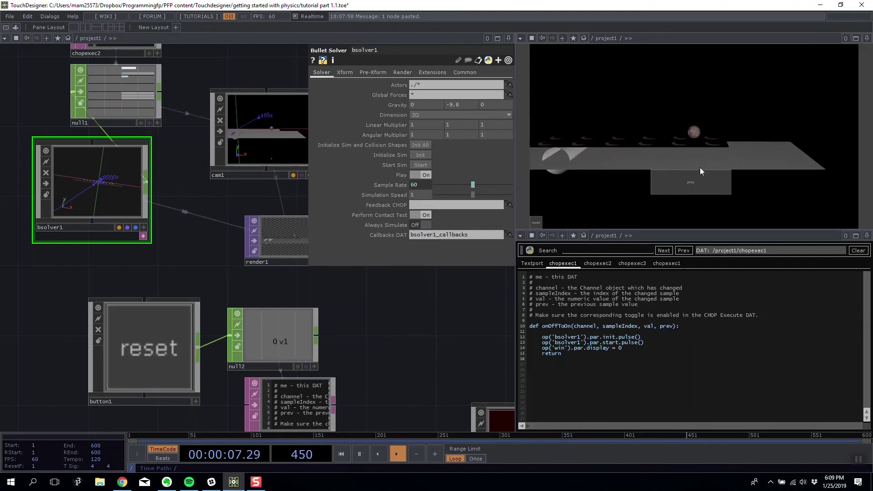
click(701, 189)
click(701, 187)
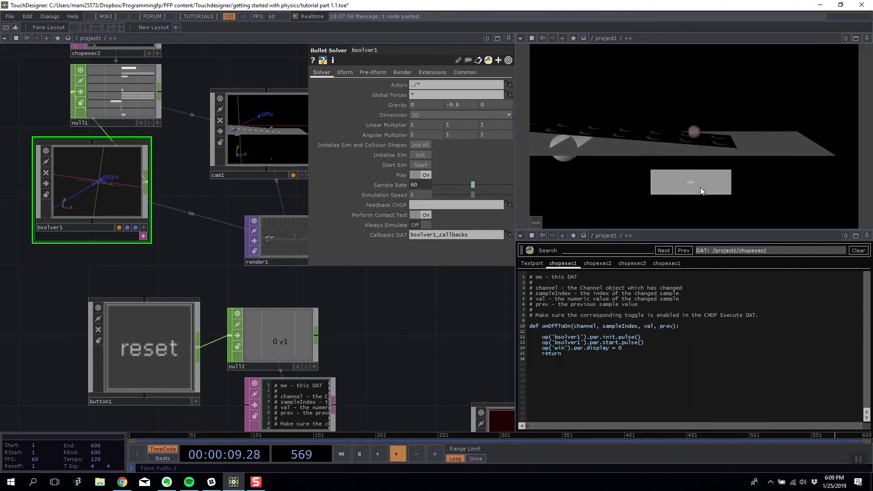
click(701, 185)
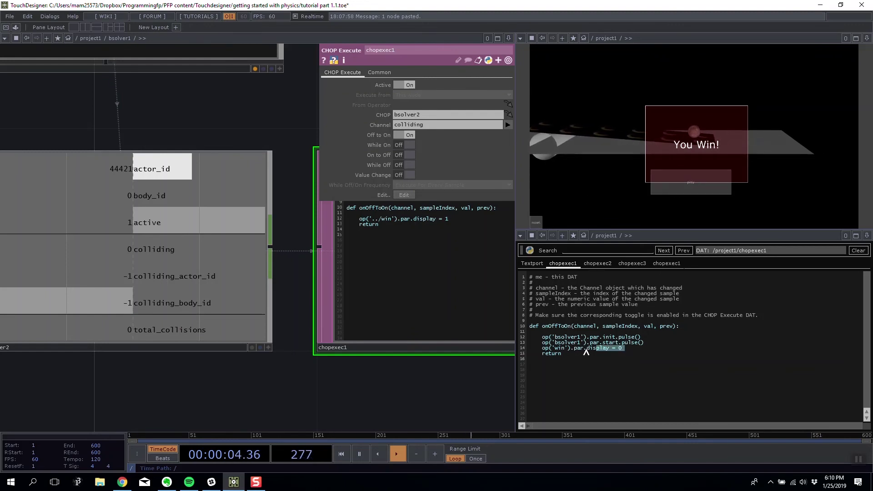
Copy the op('win').par.display = 0 line from project1's chopexec1 into chopexec2's onValueChange function, after the start pulse.
drag(586, 352, 530, 349)
key(ctrl+c)
click(601, 265)
click(629, 266)
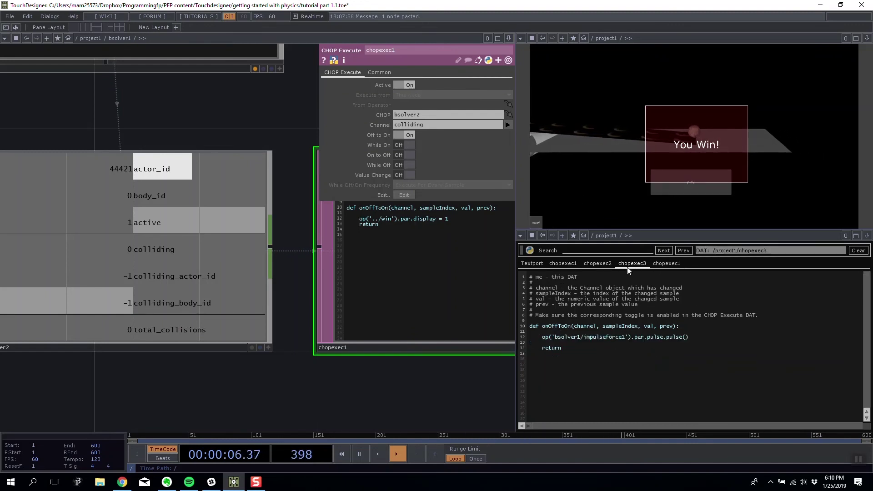
click(597, 263)
scroll(653, 308, down, 2)
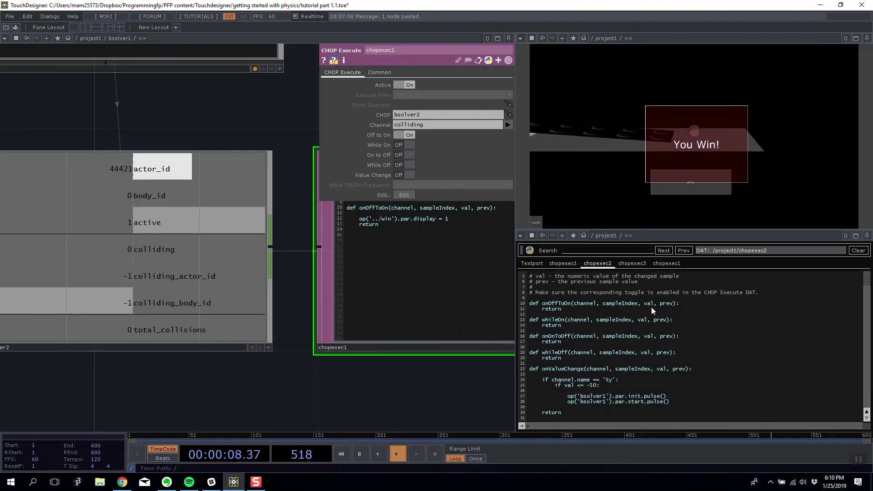
key(Return)
key(ctrl+v)
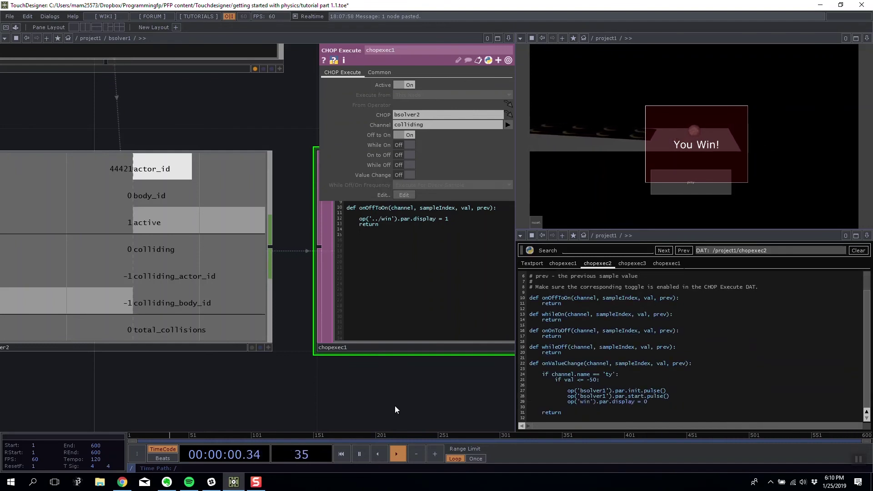
Play the game again to check that the win message hides on the automatic reset, and look over bsolver1's network.
click(669, 189)
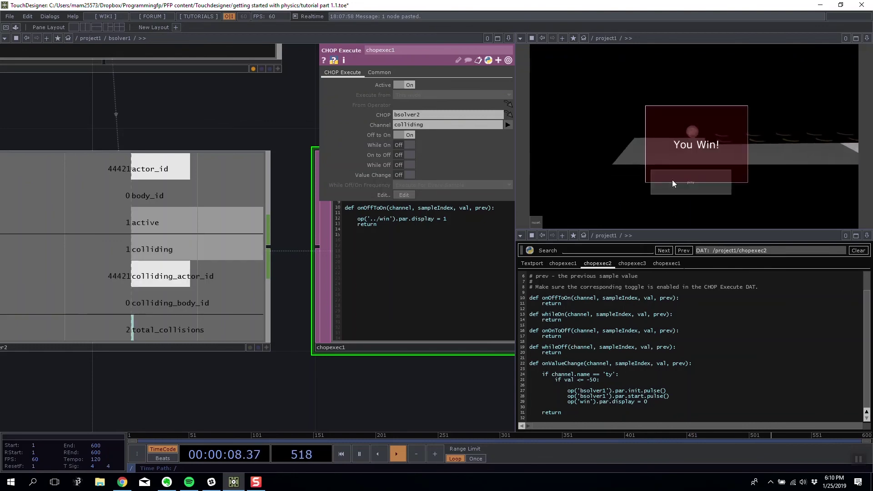
scroll(250, 341, down, 5)
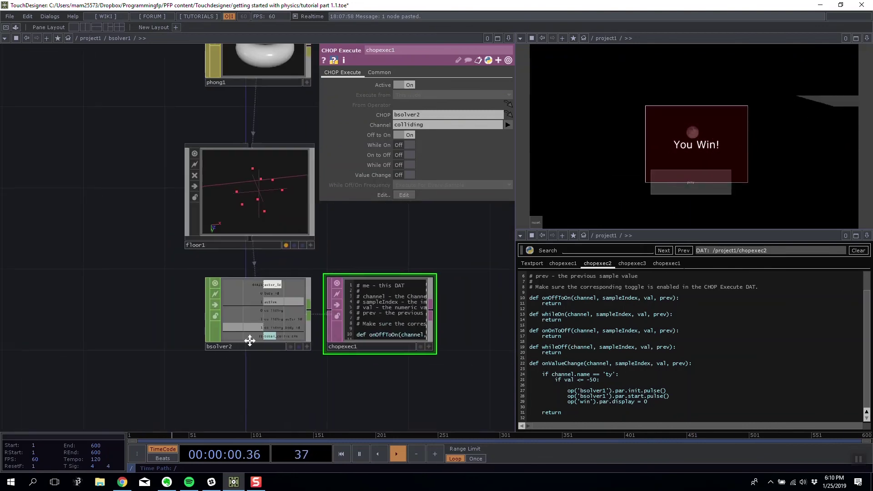
scroll(95, 244, down, 3)
scroll(271, 288, up, 6)
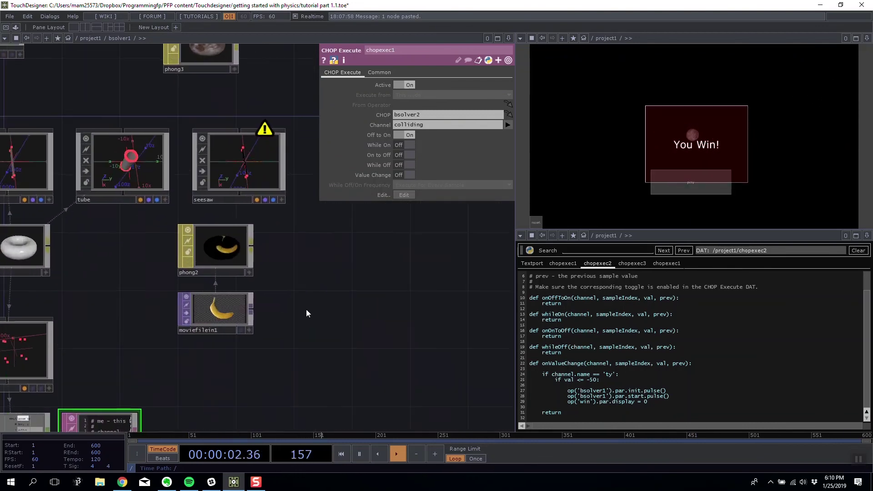
scroll(307, 310, down, 3)
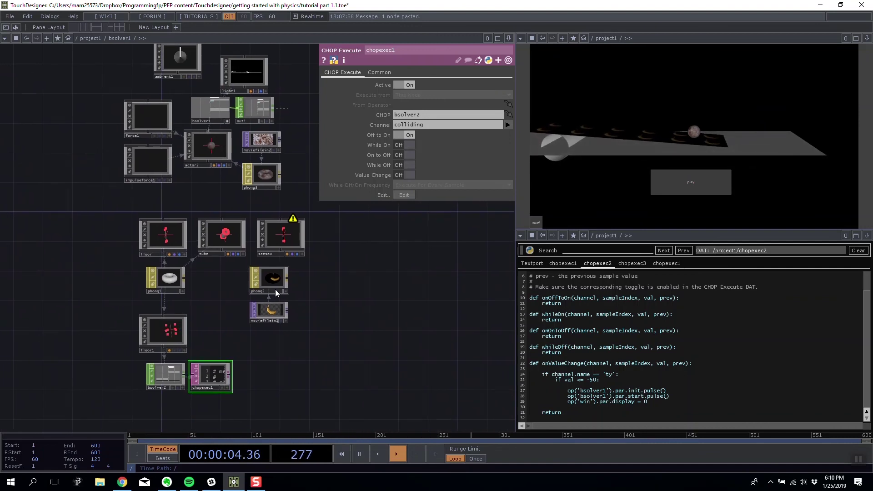